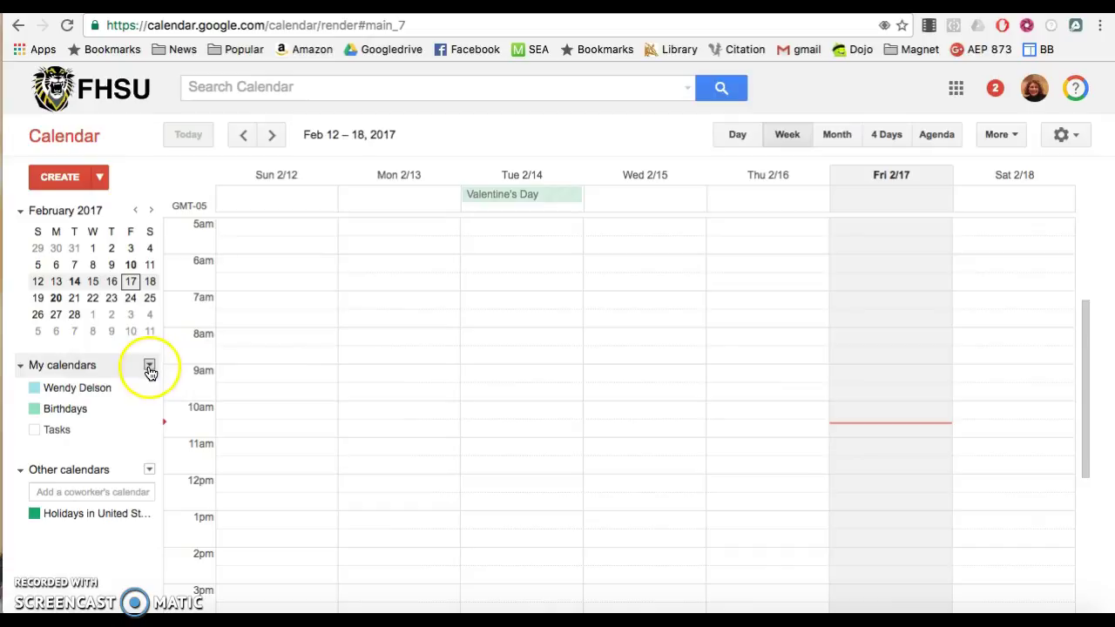
Start a new calendar named "Stamford String Festival" with the description "For parents and students to access rehearsal dates, time and location".
left_click(181, 388)
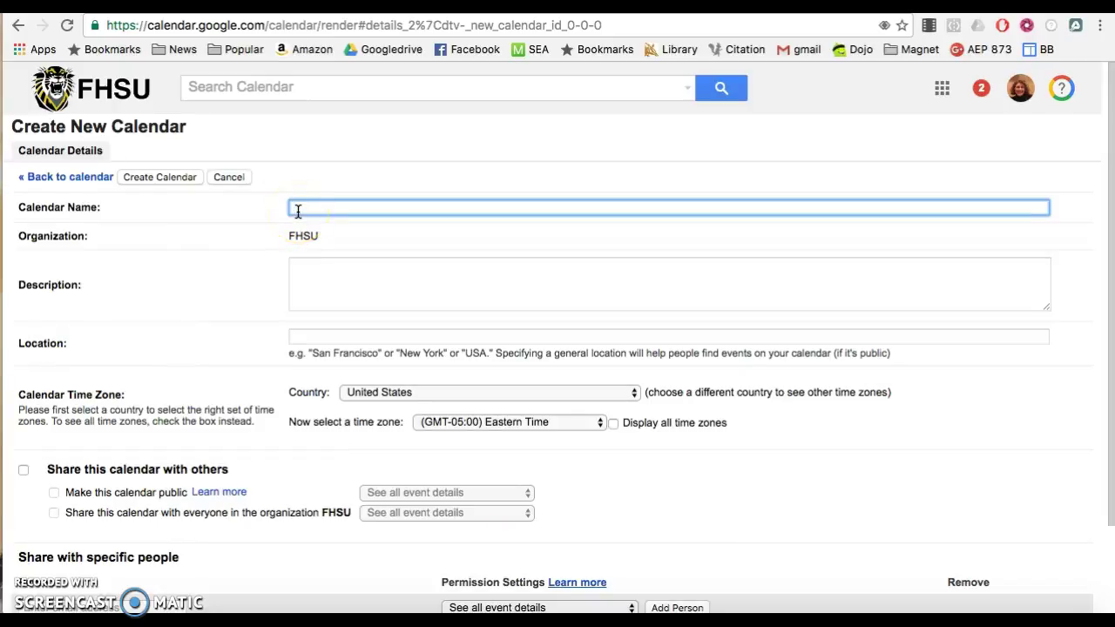
type("Stamford String Festival")
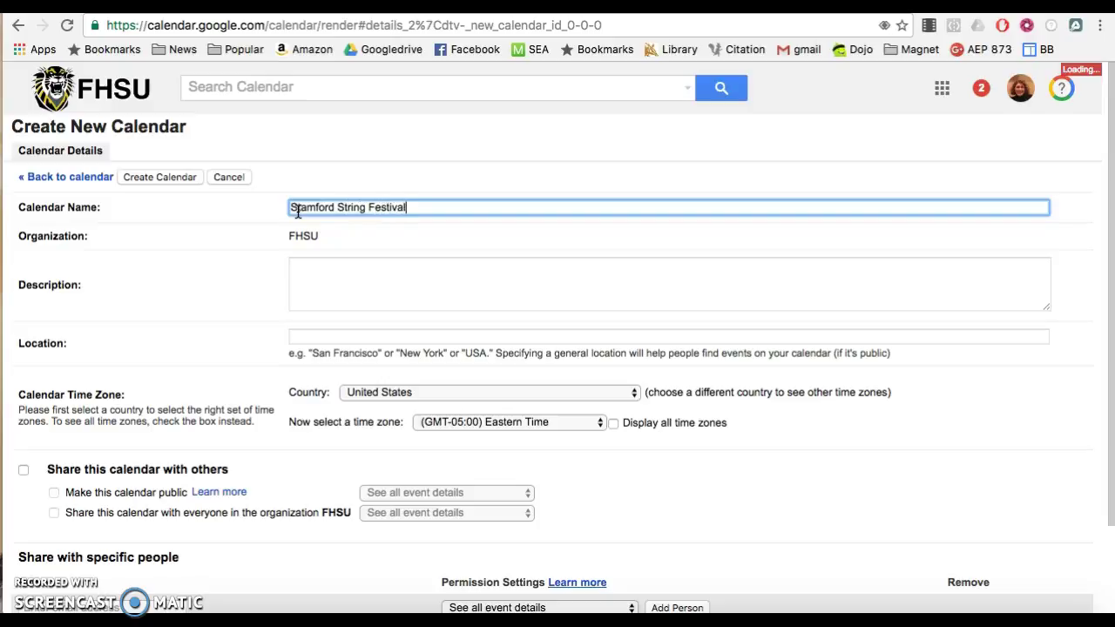
left_click(300, 271)
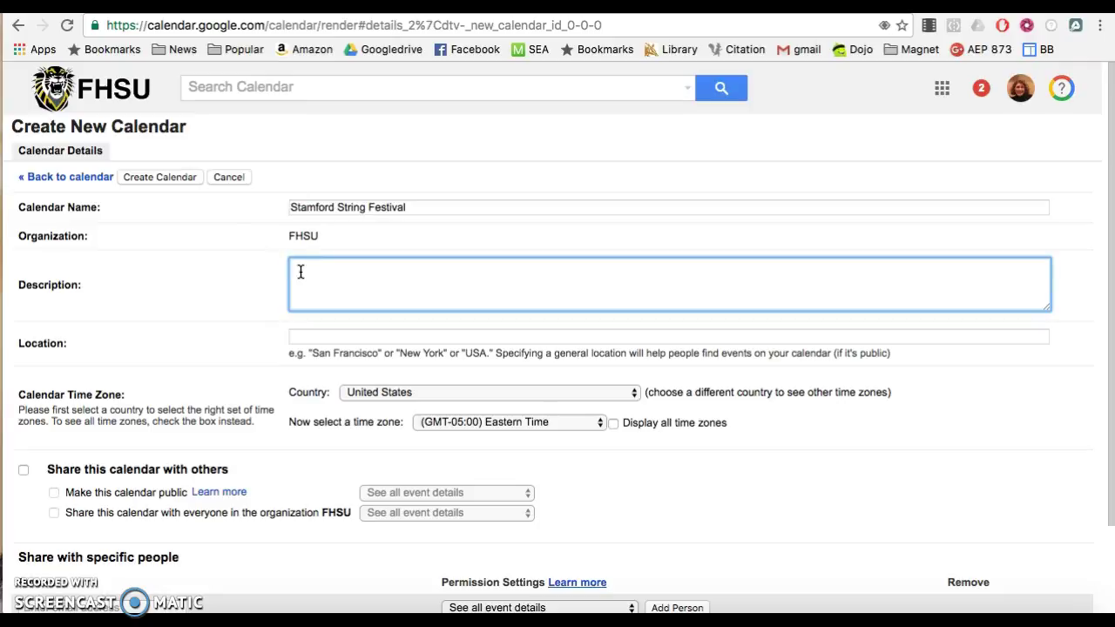
type("For parents and student")
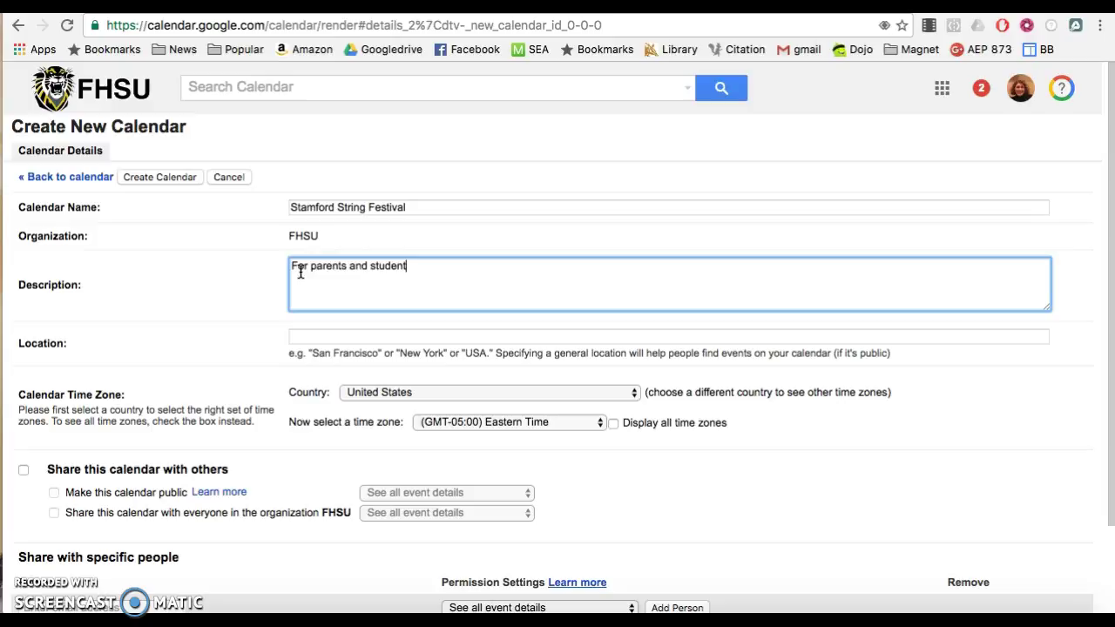
type("s to access rehearsal dates, time and ")
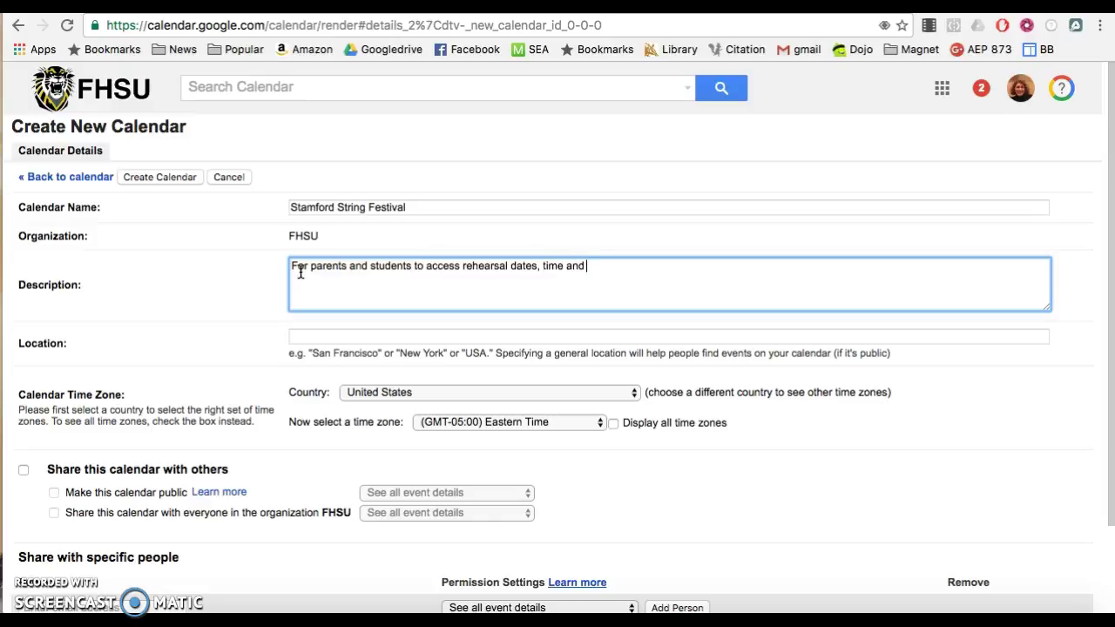
type("location")
Set the new calendar's location to Cloonan Middle School, followed by the school's full street address.
left_click(301, 337)
type("Cloona")
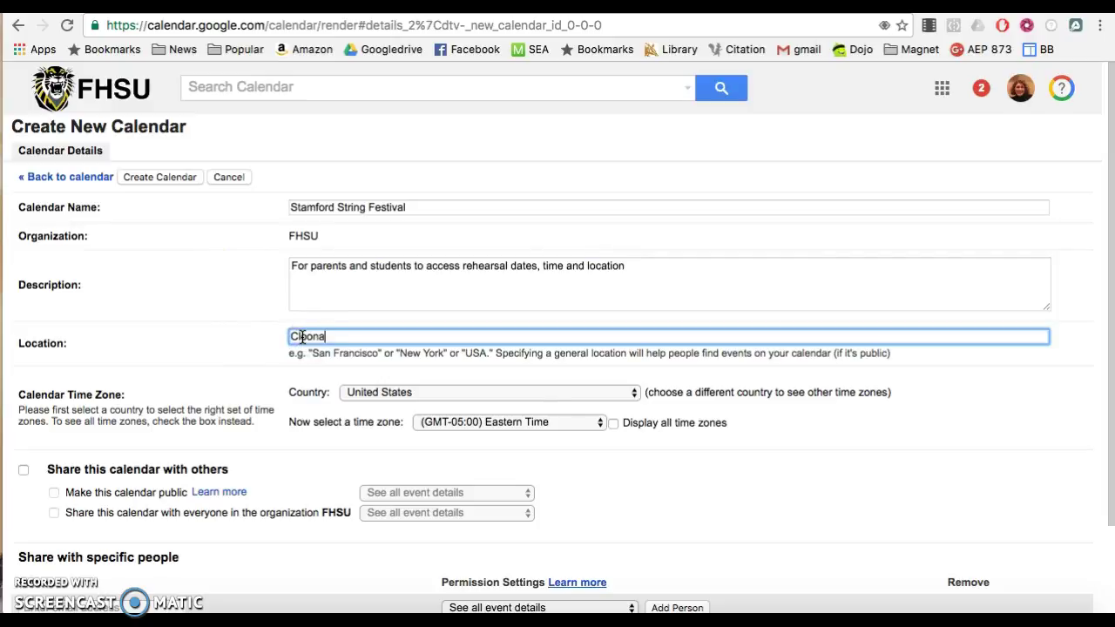
type("n Middle School, 11 ")
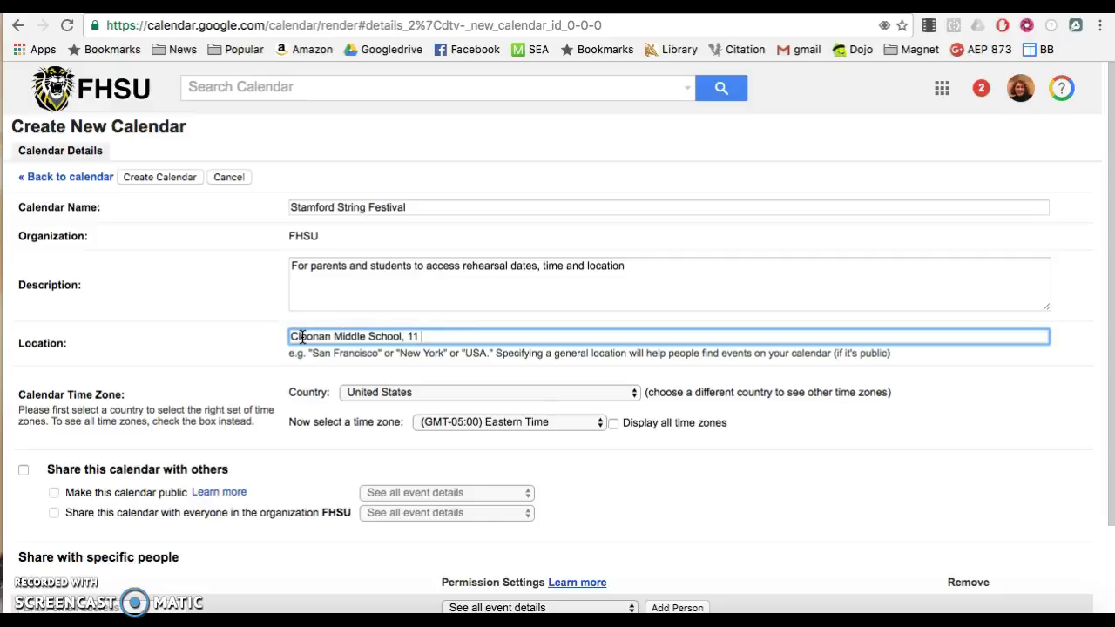
type("West North Street, Stamford, CT")
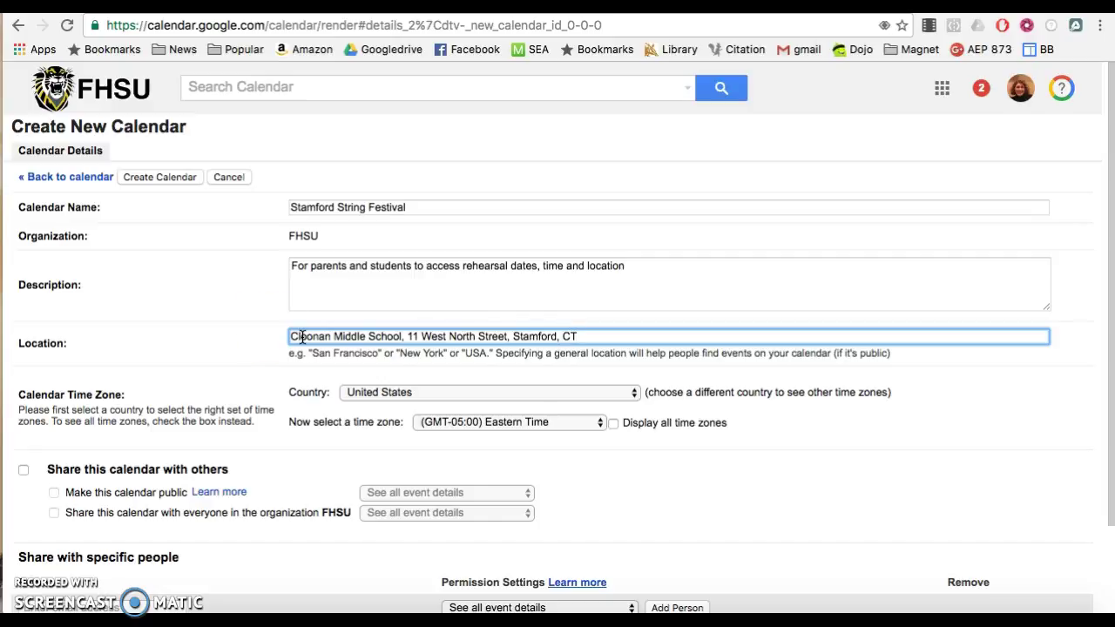
Share the calendar with others by making it public, then create it and accept the public visibility.
scroll(151, 372, "down", 2)
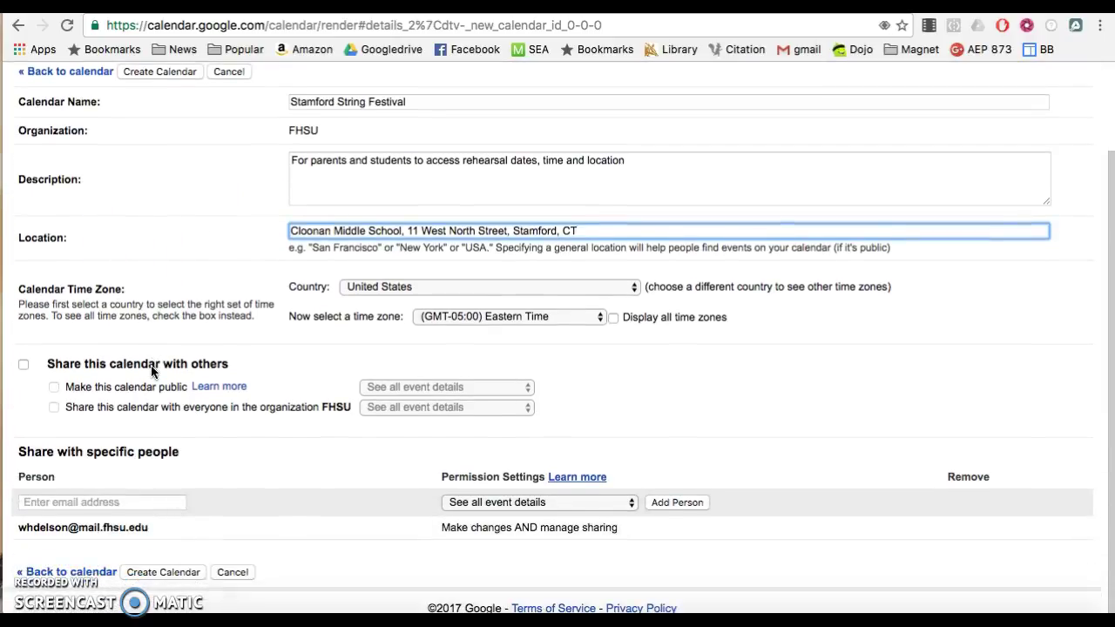
left_click(20, 367)
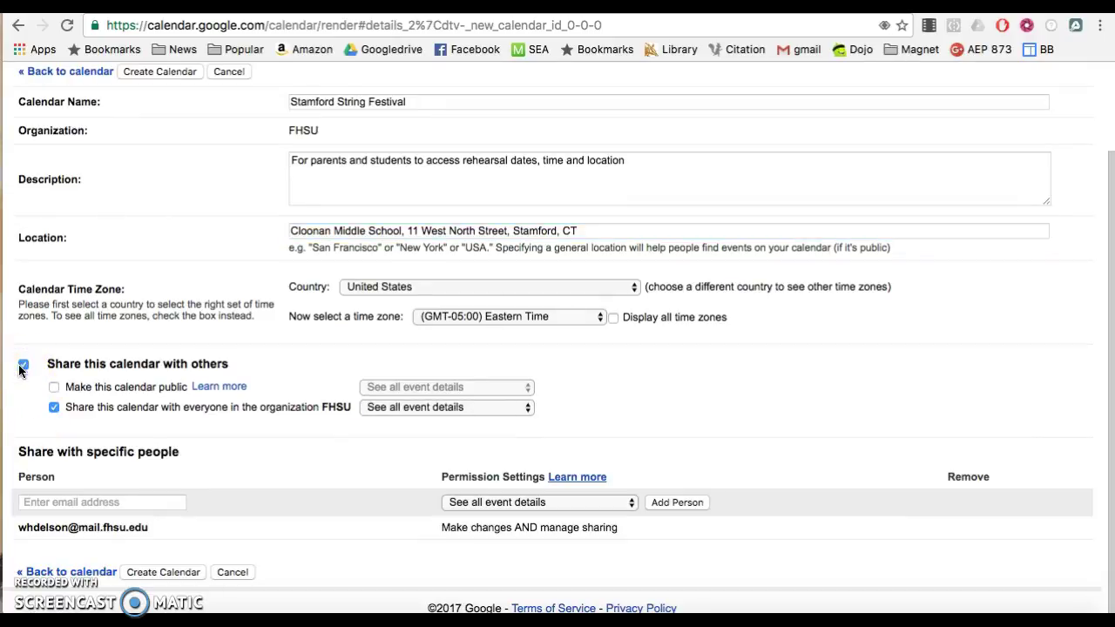
left_click(54, 388)
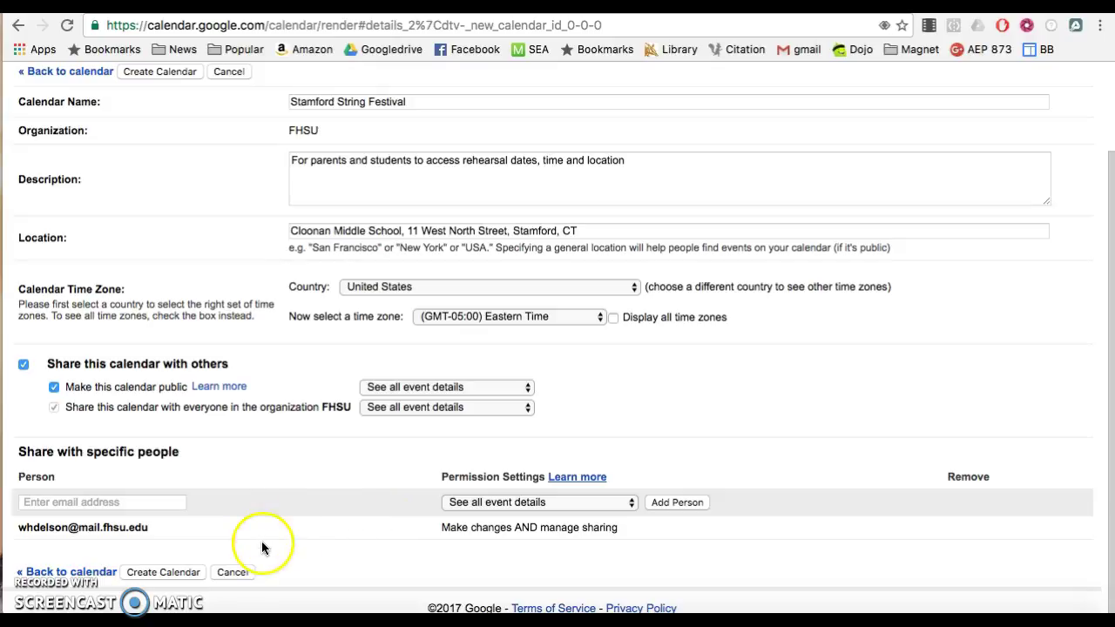
left_click(159, 578)
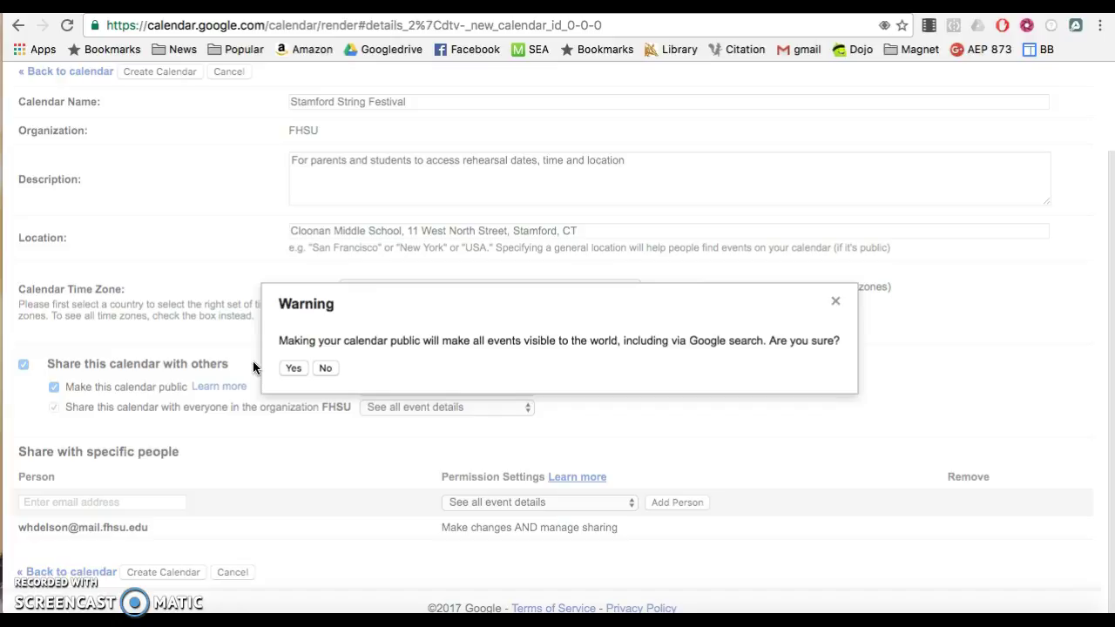
left_click(286, 367)
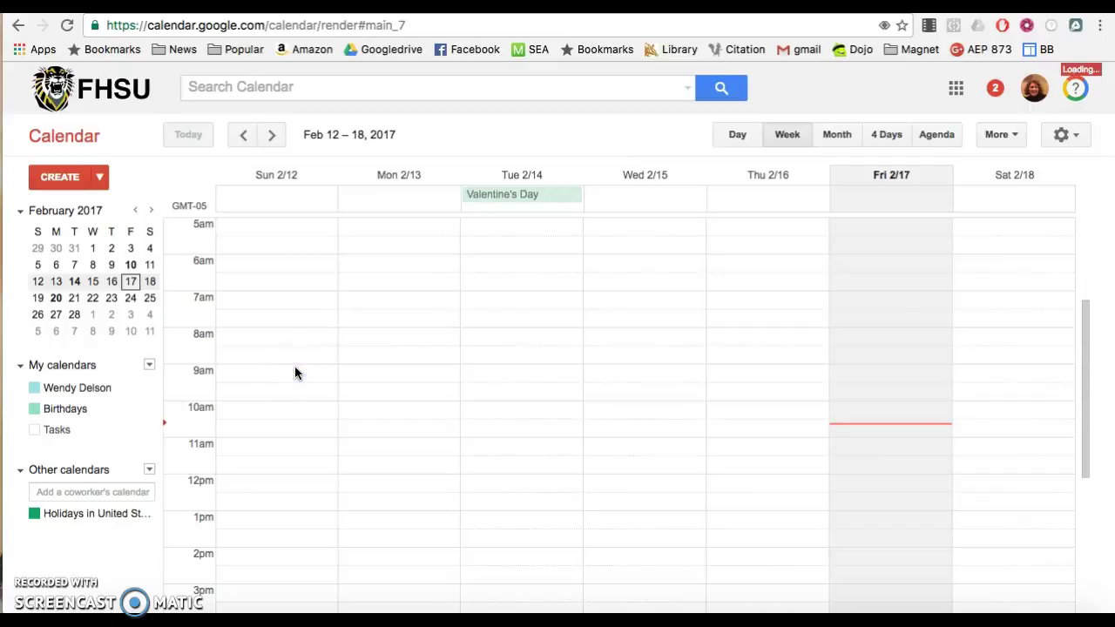
Browse the Holidays, Sports and More categories of Interesting Calendars, then return to the calendar view.
left_click(149, 471)
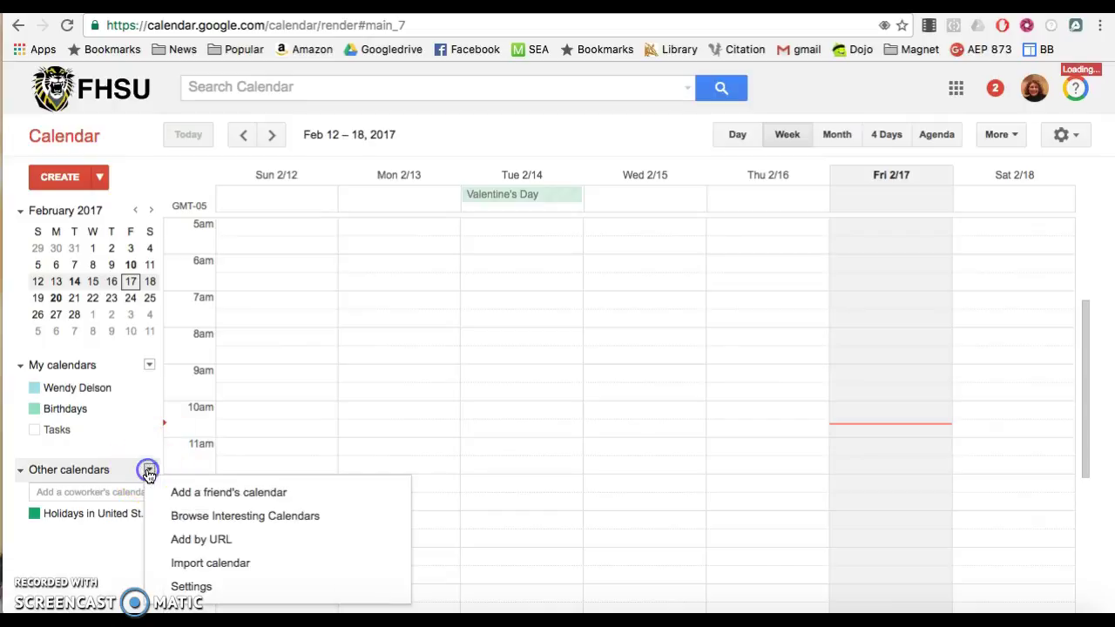
left_click(200, 519)
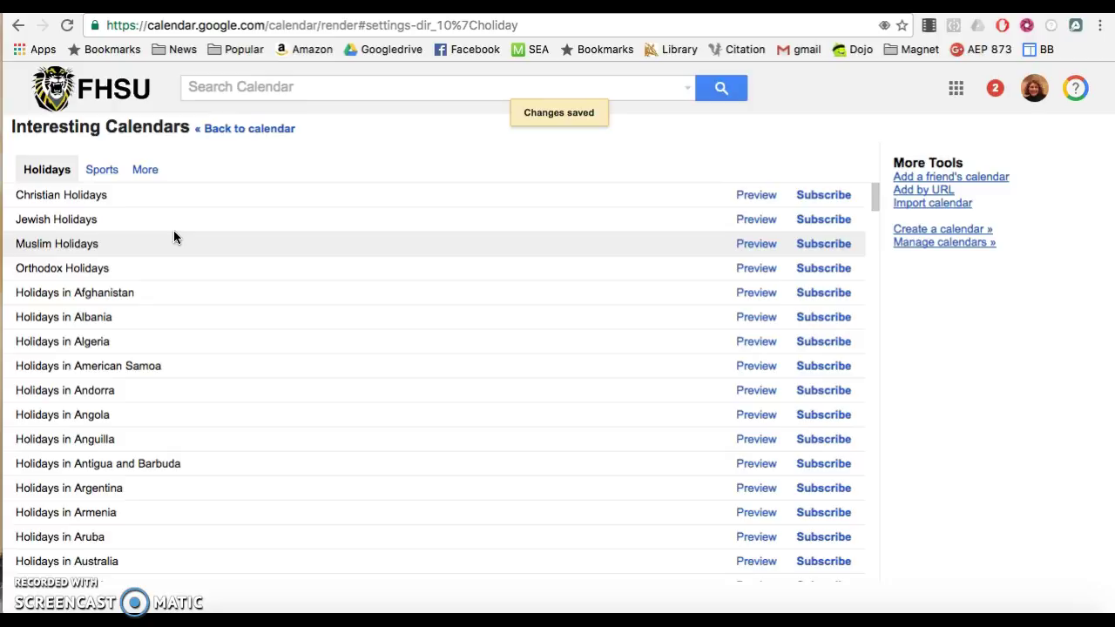
left_click(99, 171)
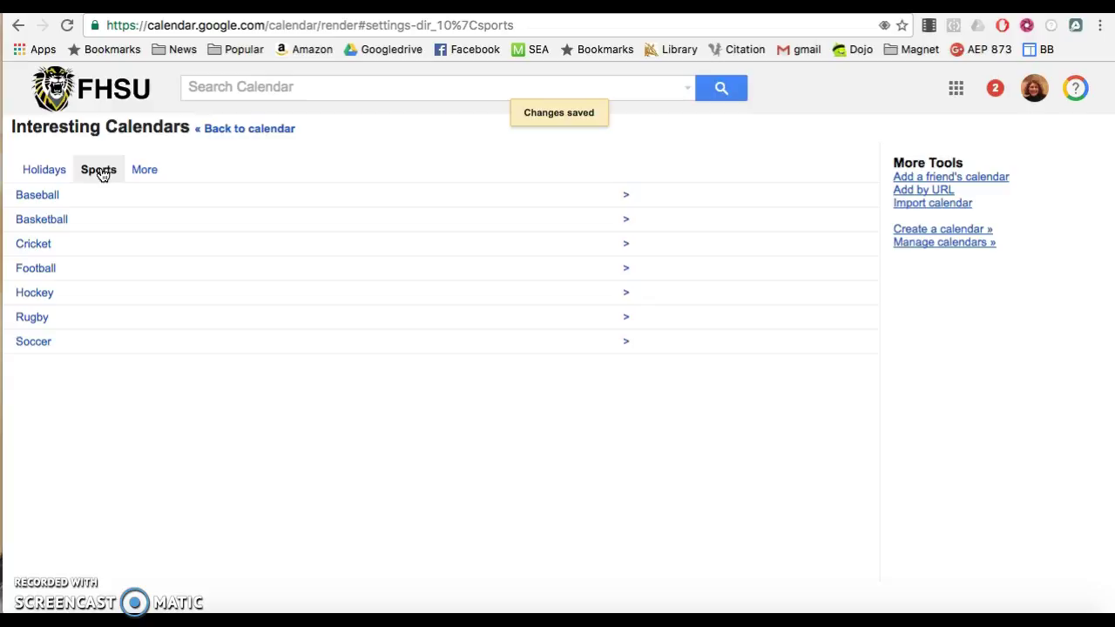
left_click(101, 179)
left_click(144, 171)
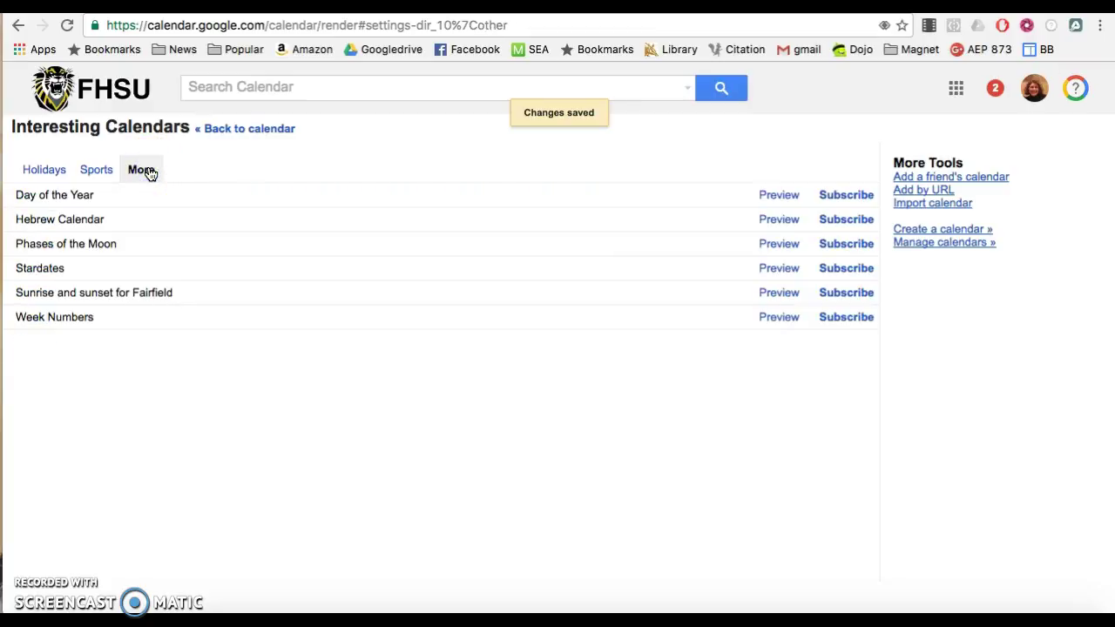
left_click(234, 135)
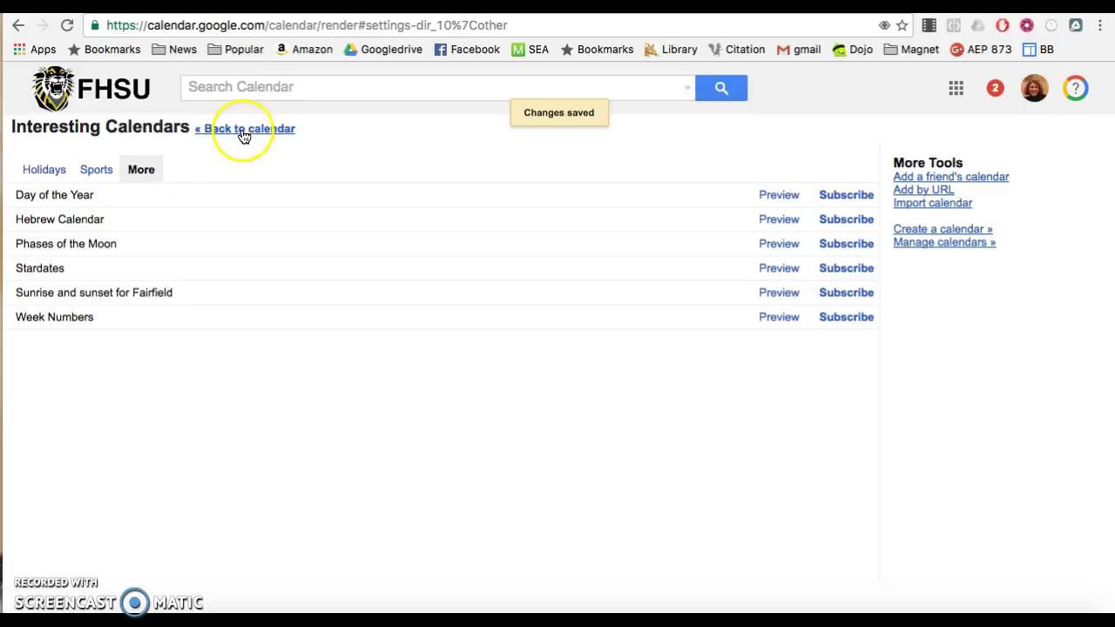
left_click(243, 133)
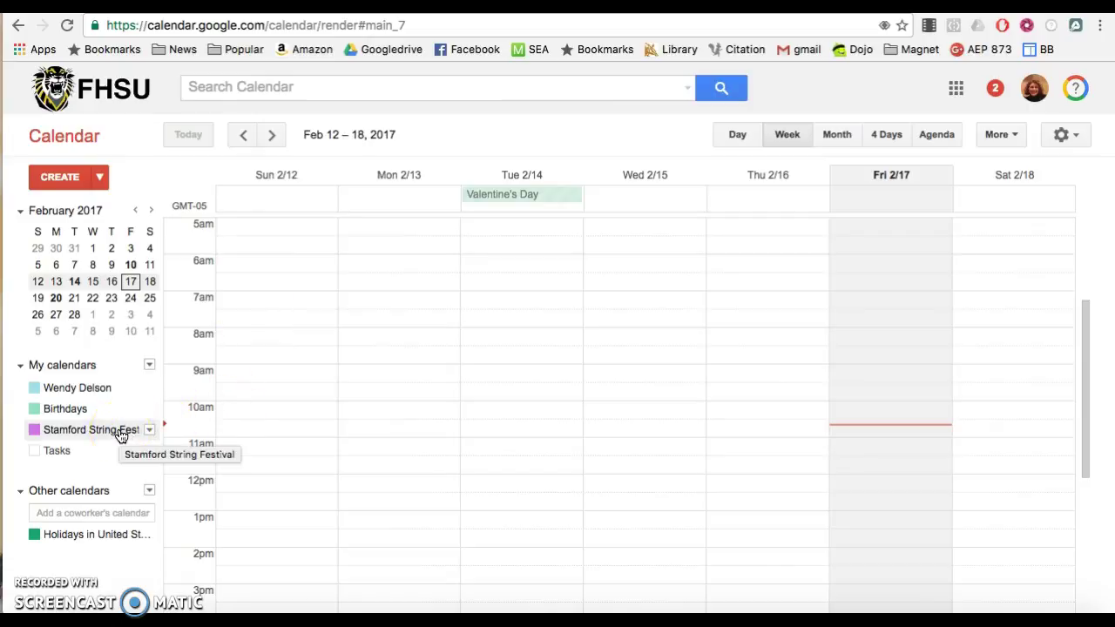
Create a new event titled "Concert" and set its date to 2/23/2017.
left_click(60, 178)
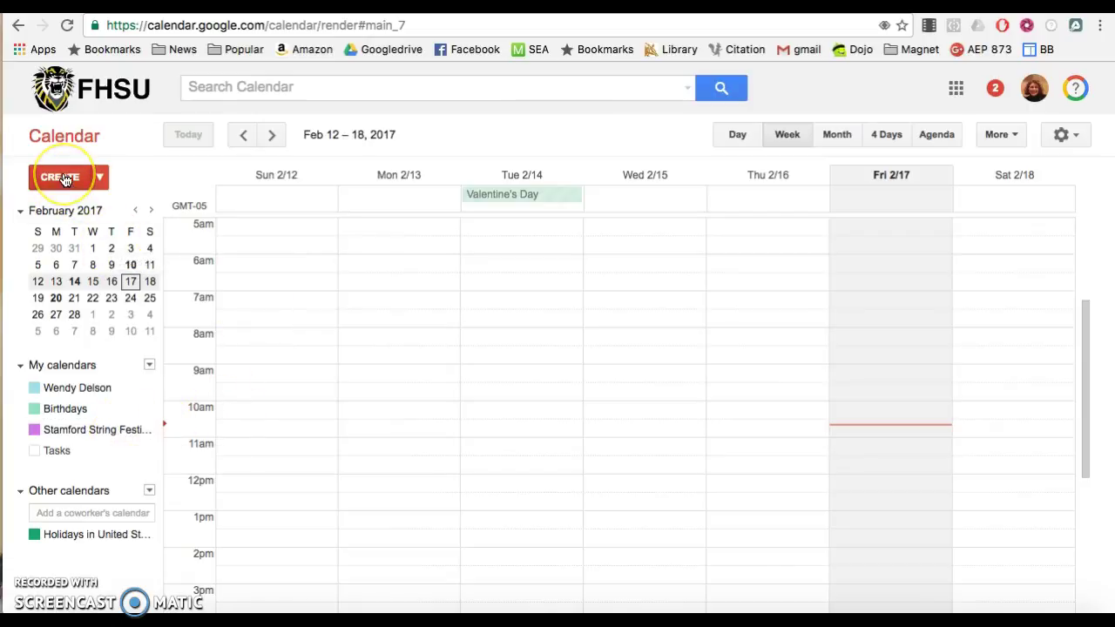
left_click(65, 179)
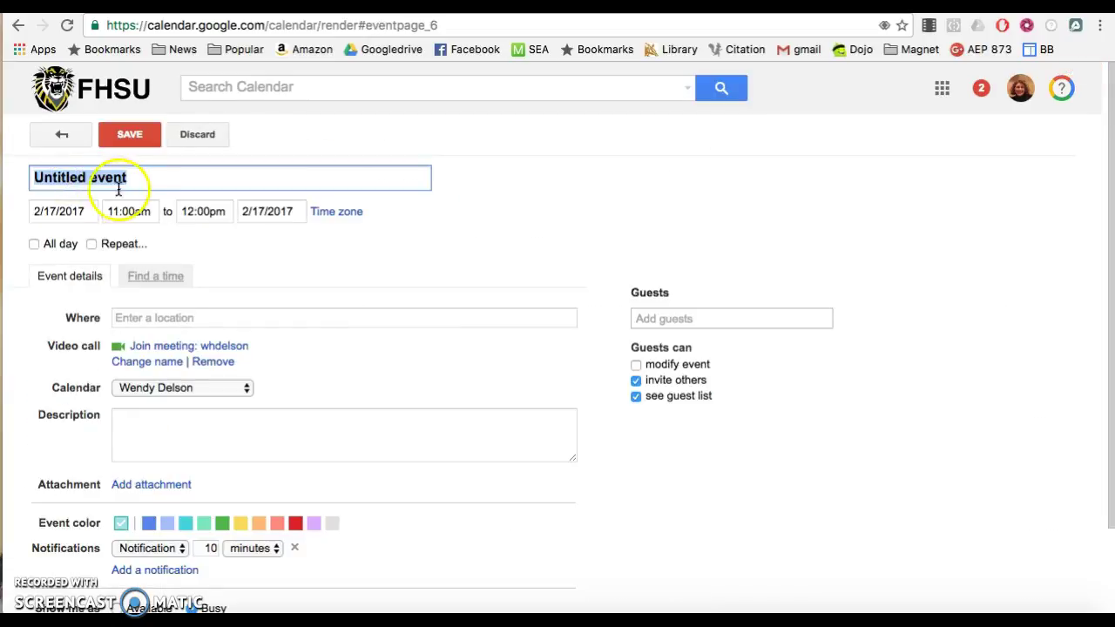
type("Concert")
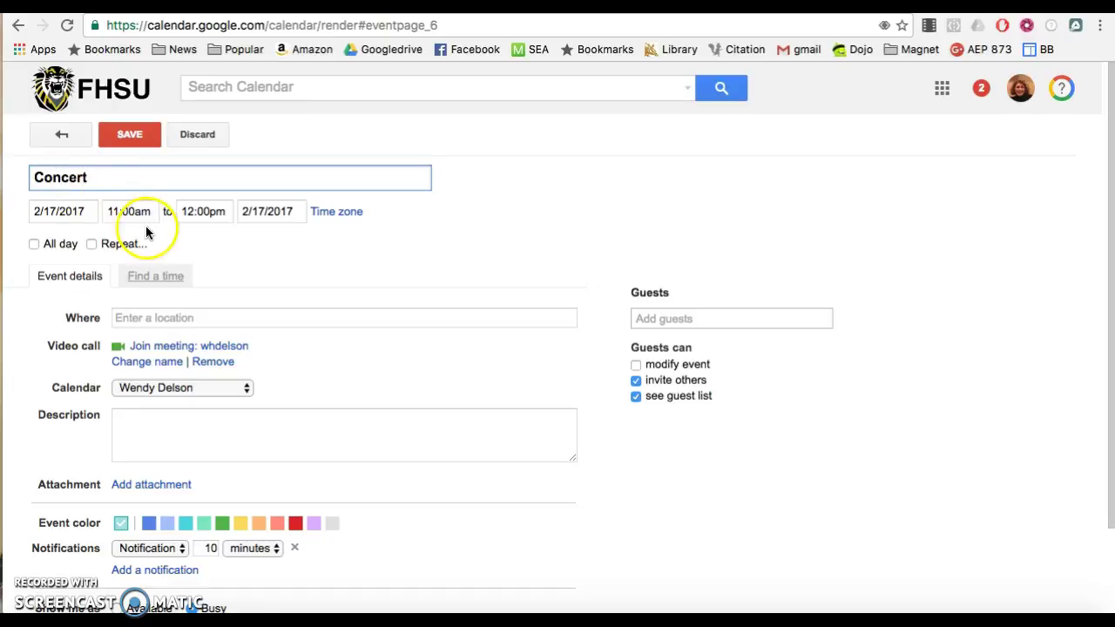
left_click(88, 211)
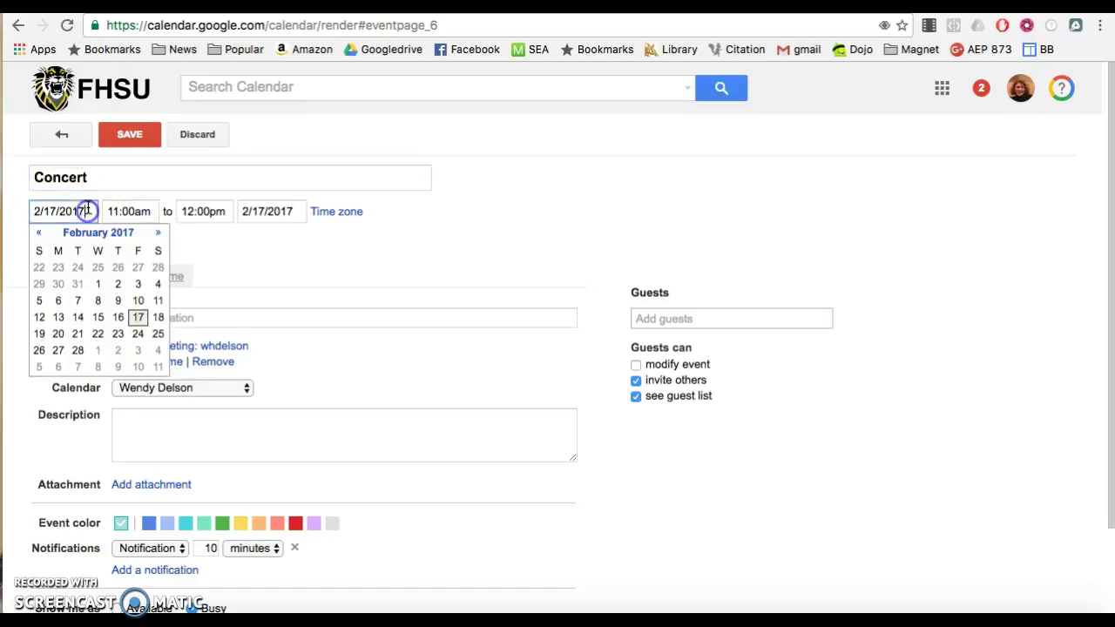
left_click(118, 333)
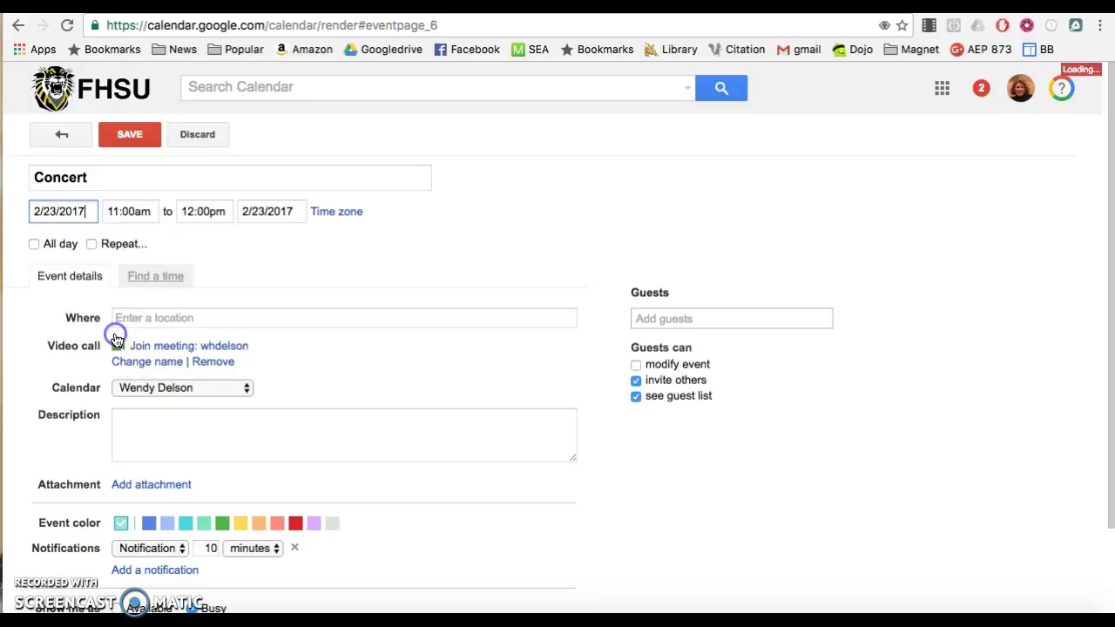
Set the Concert event's time to run from 7:00pm to 9:00pm.
left_click(146, 212)
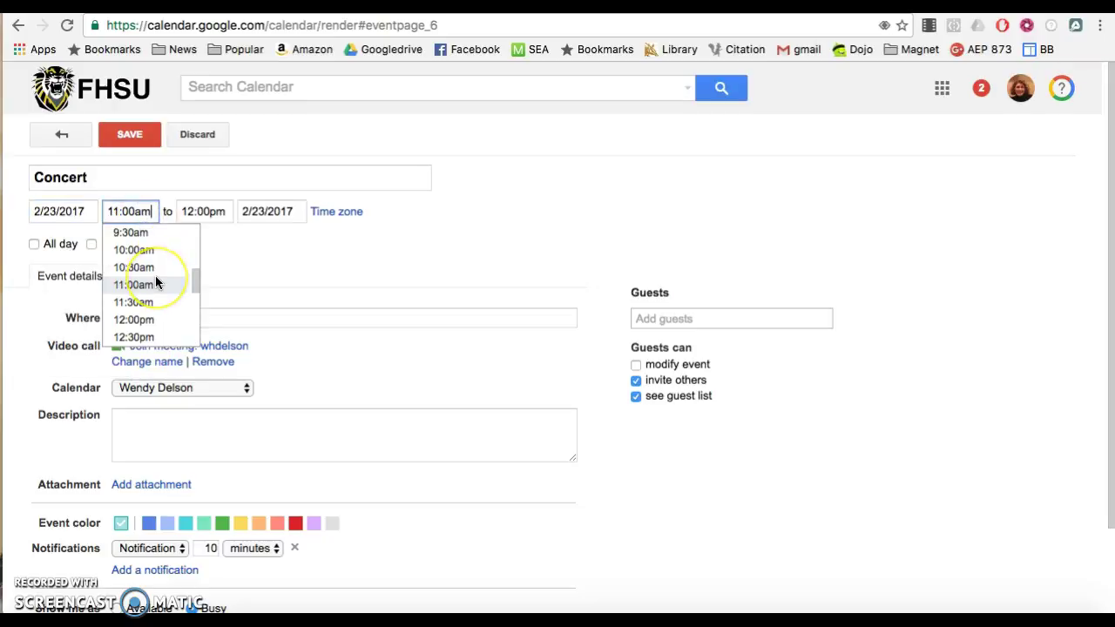
scroll(154, 277, "down", 3)
scroll(155, 280, "down", 6)
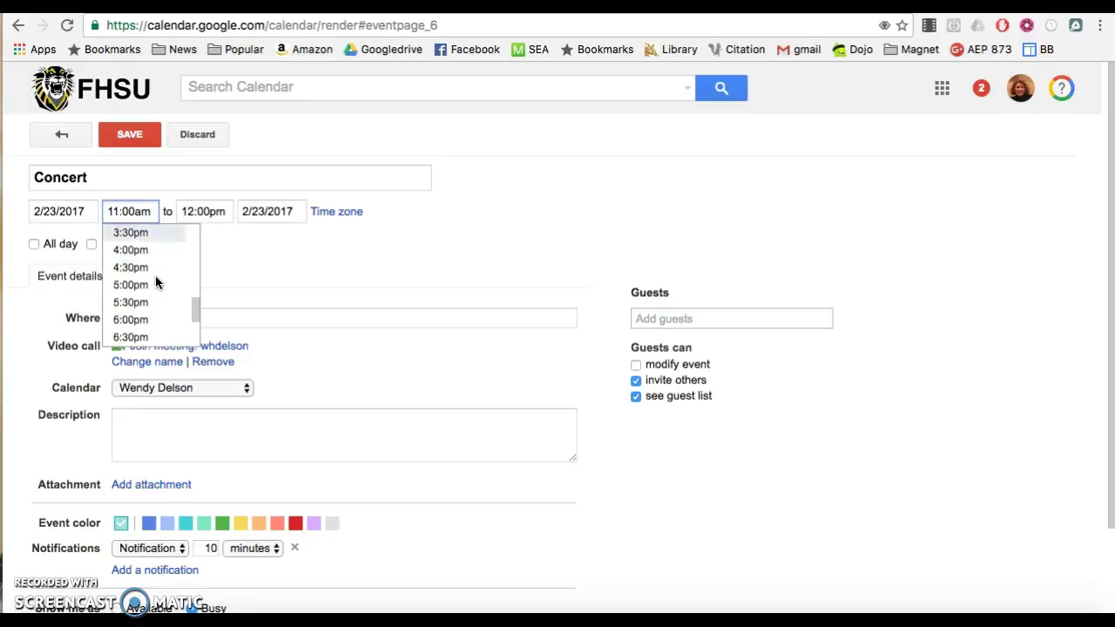
scroll(148, 279, "down", 1)
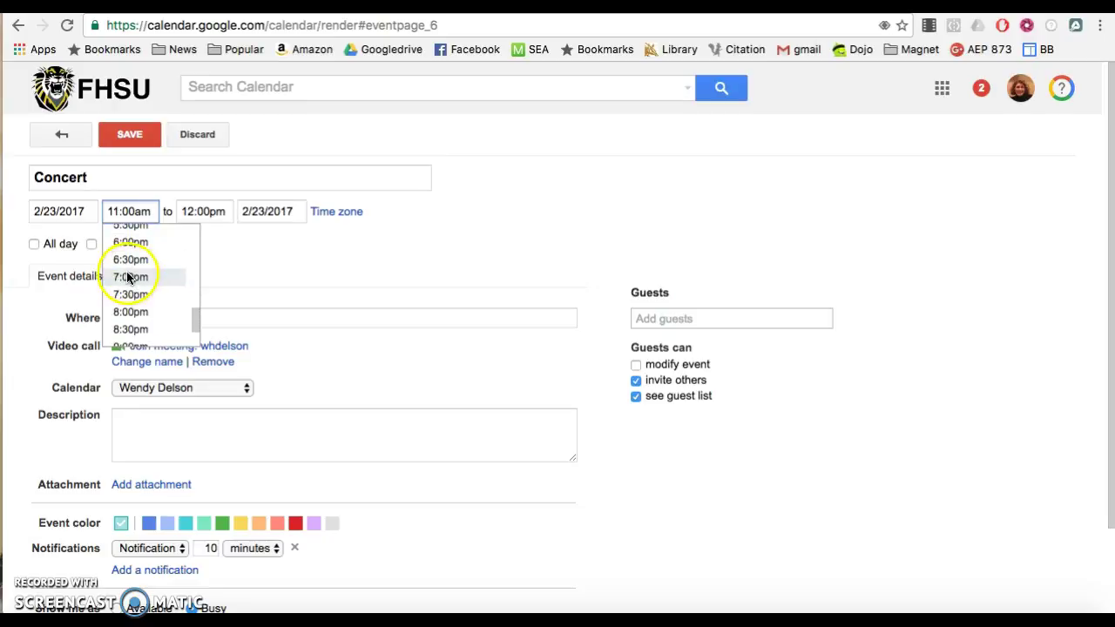
left_click(130, 277)
left_click(216, 211)
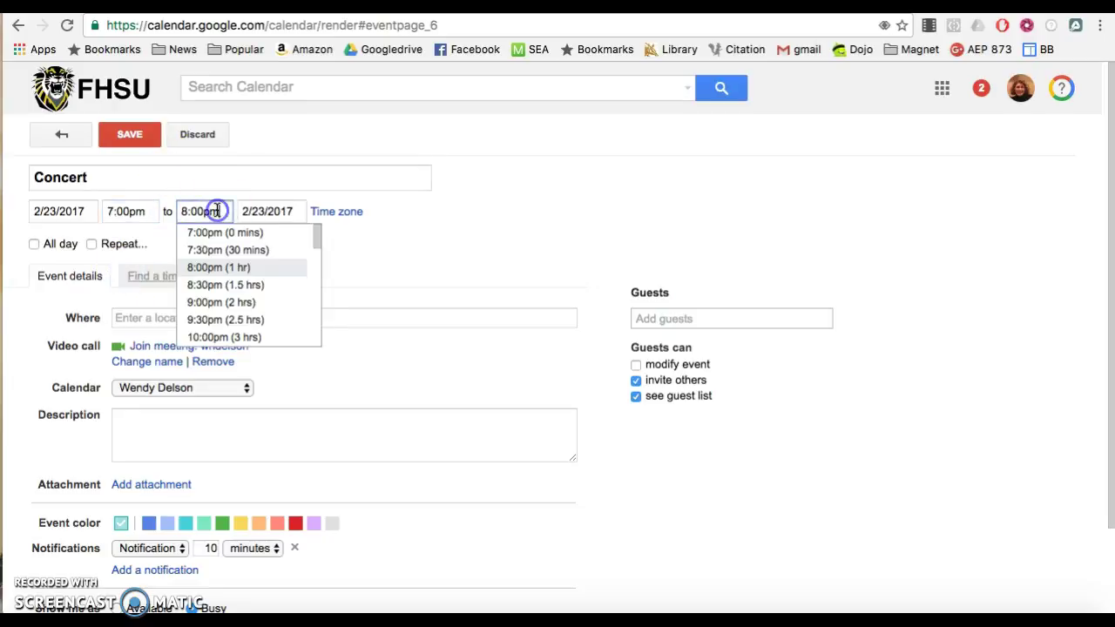
left_click(219, 307)
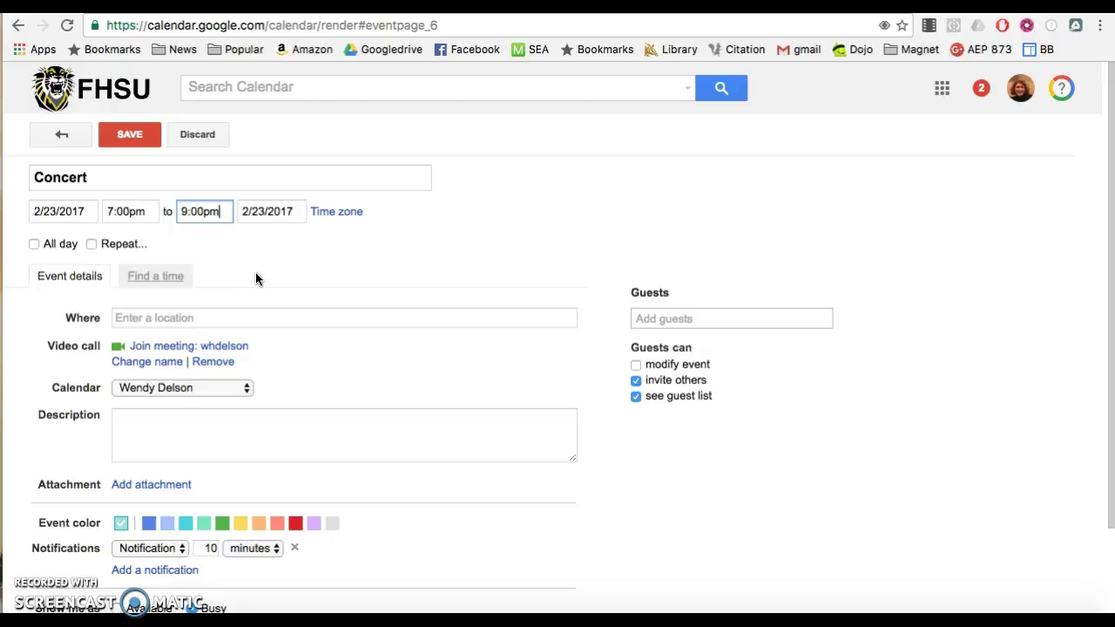
Set the Concert event's location to Cloonan Middle School, using the suggested entry with its full street address.
scroll(255, 277, "down", 2)
left_click(144, 267)
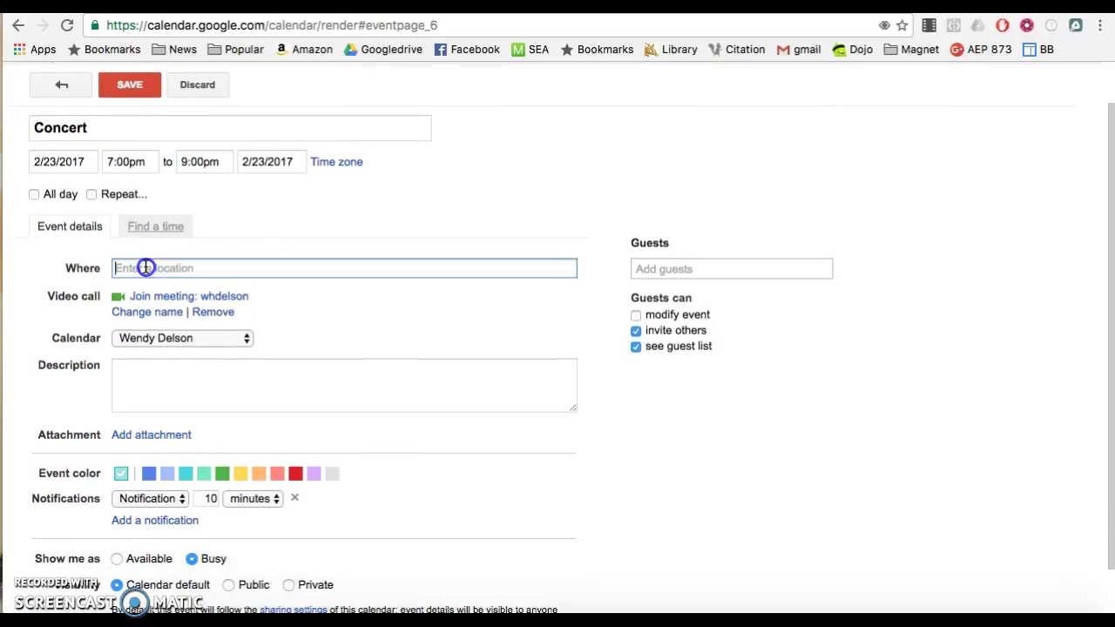
type("Cloonan")
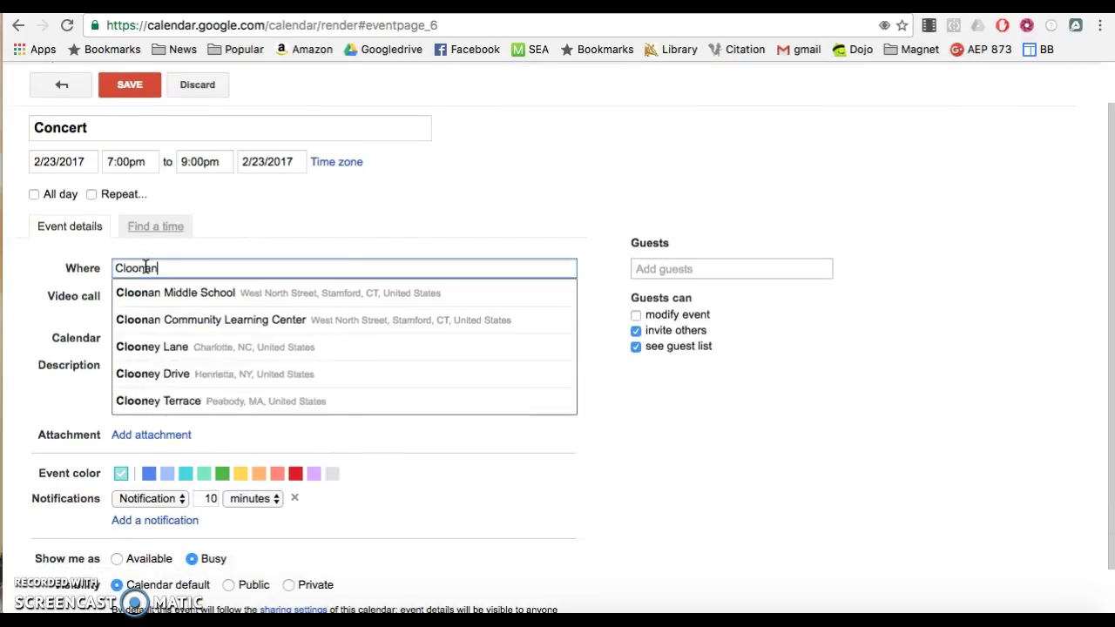
type(" Midd")
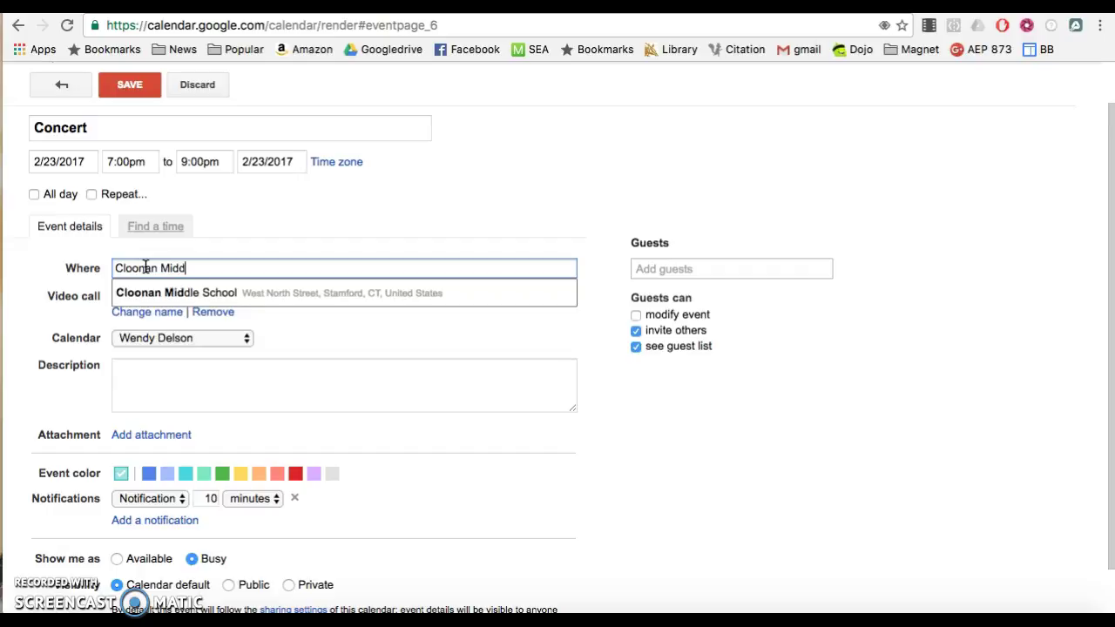
type("le School, ")
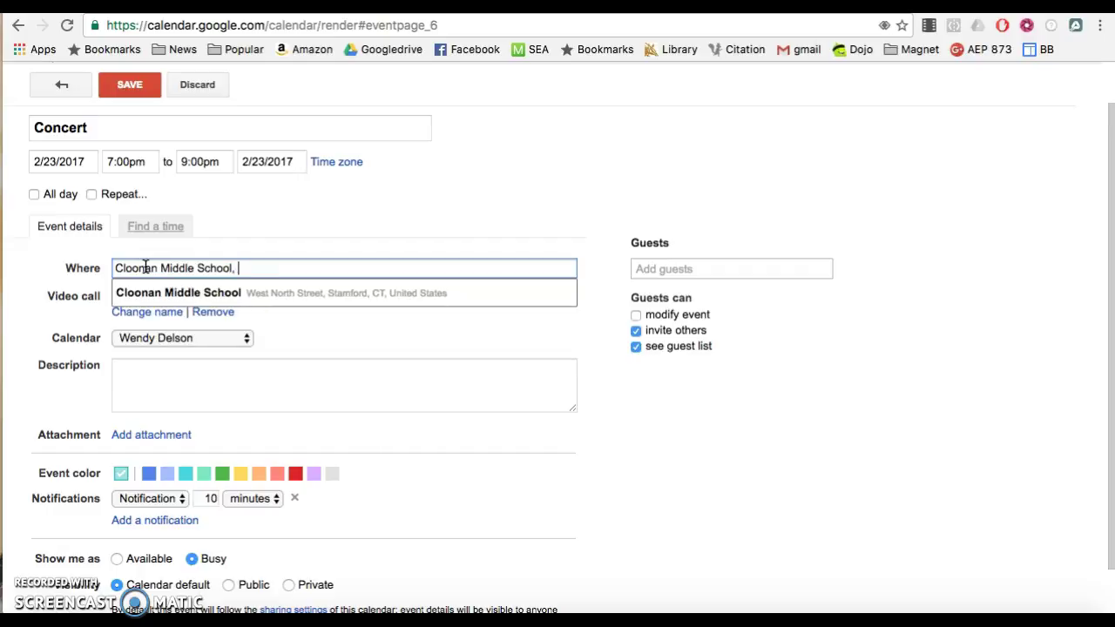
type("11 West")
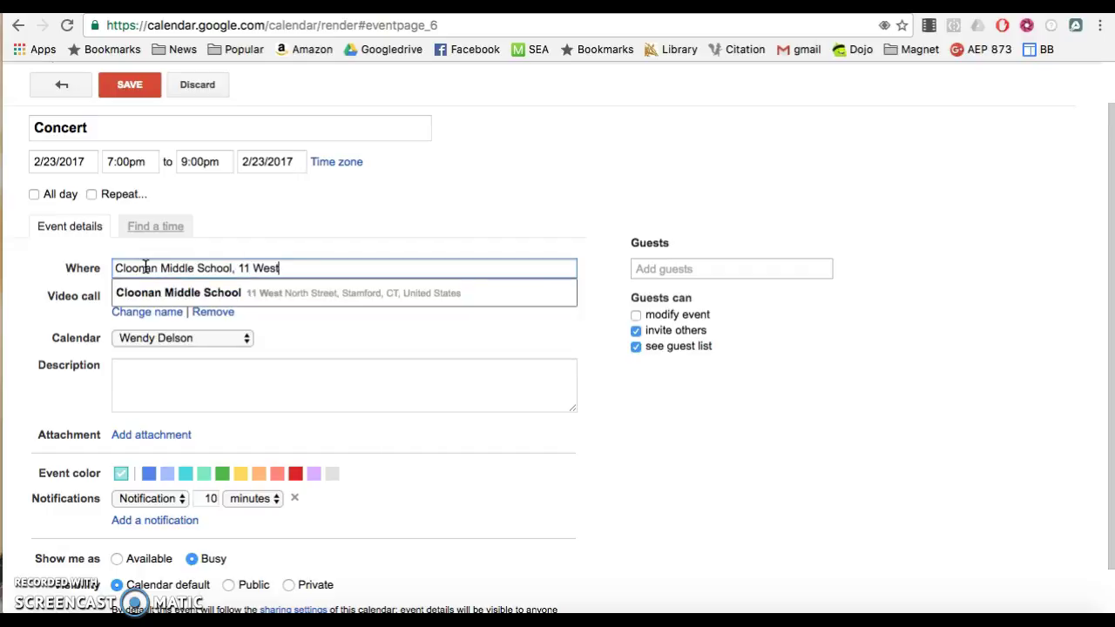
left_click(255, 293)
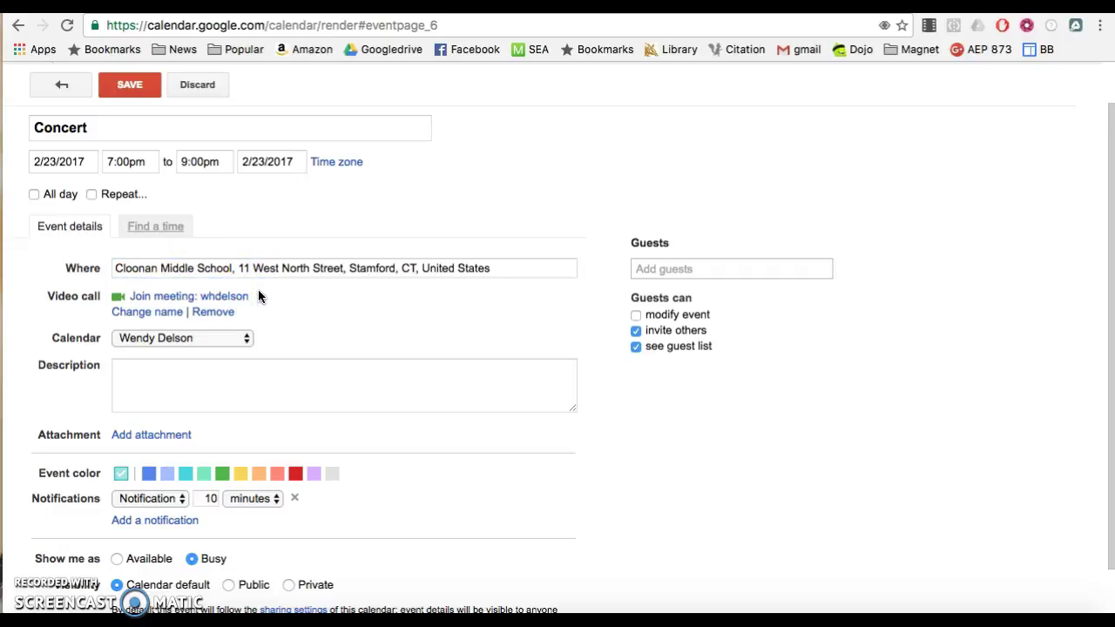
Assign the Concert event to the Stamford String Festival calendar.
scroll(258, 296, "down", 2)
left_click(241, 293)
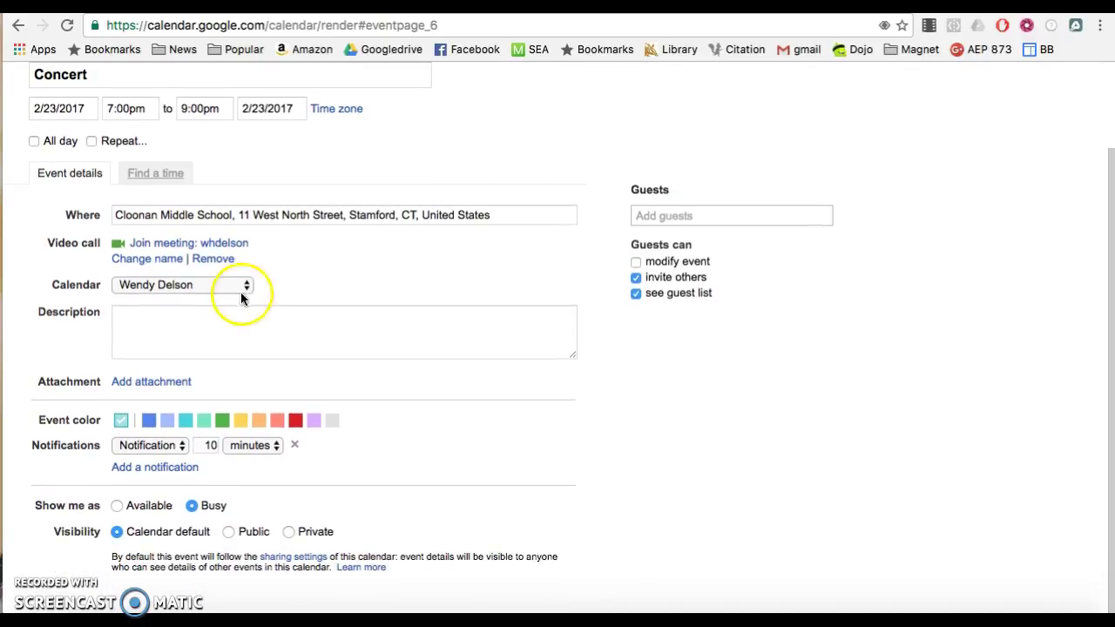
left_click(247, 287)
left_click(234, 305)
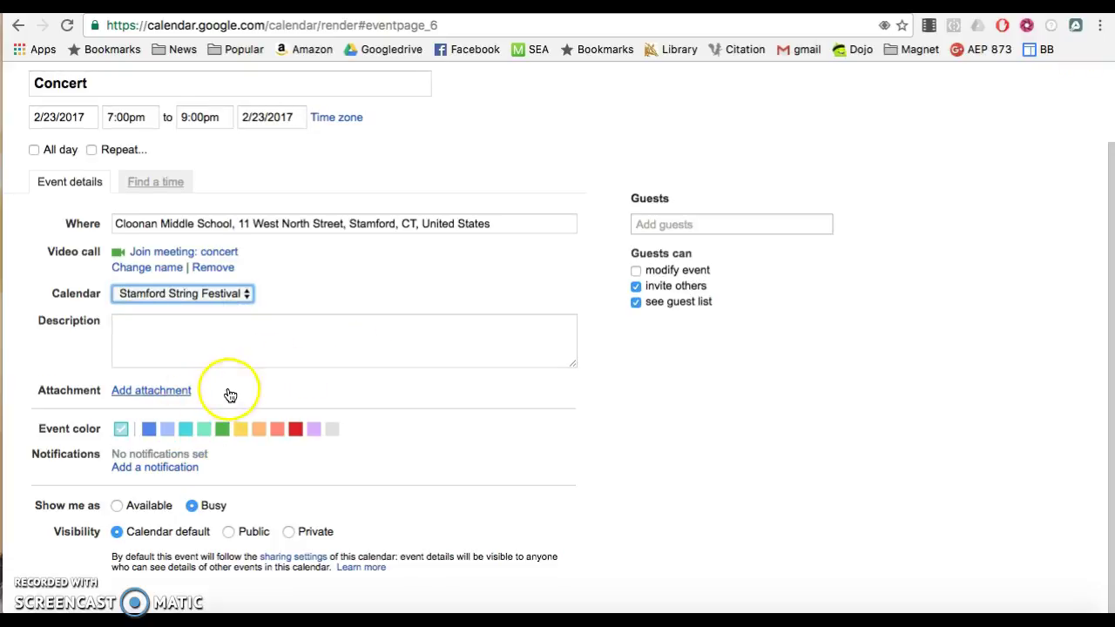
Set the Concert event's color to red and save the event.
left_click(294, 433)
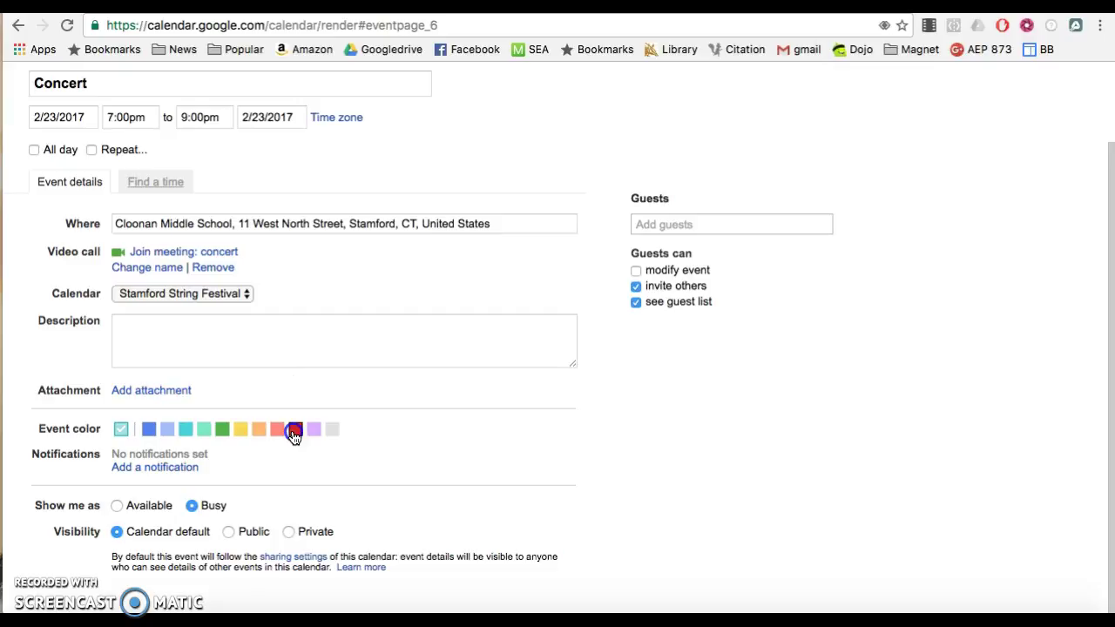
left_click(294, 431)
scroll(329, 344, "up", 2)
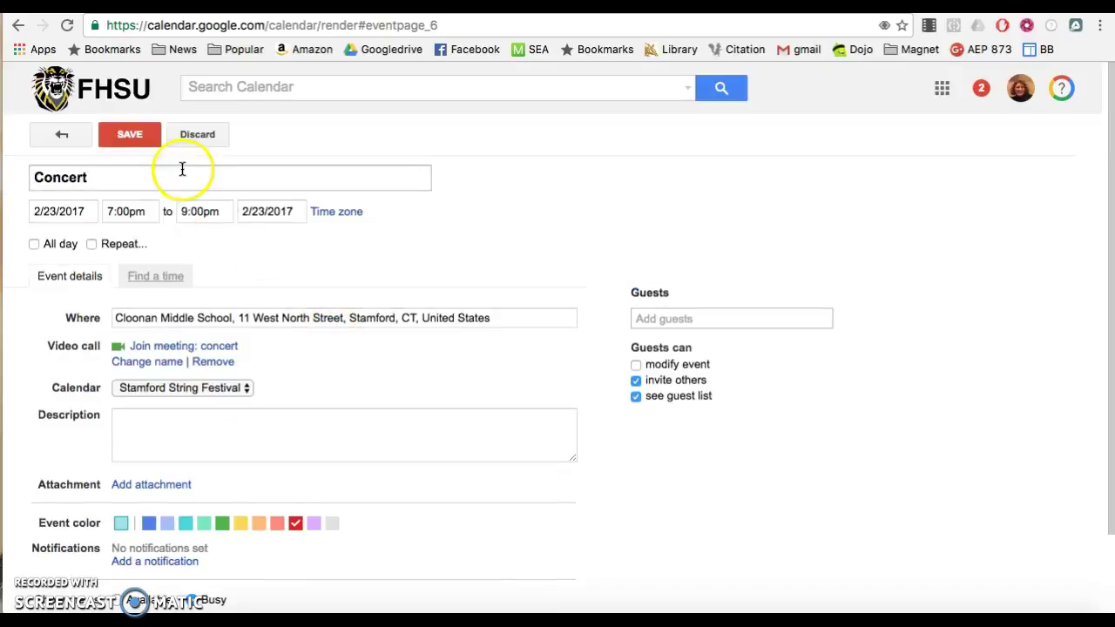
left_click(130, 136)
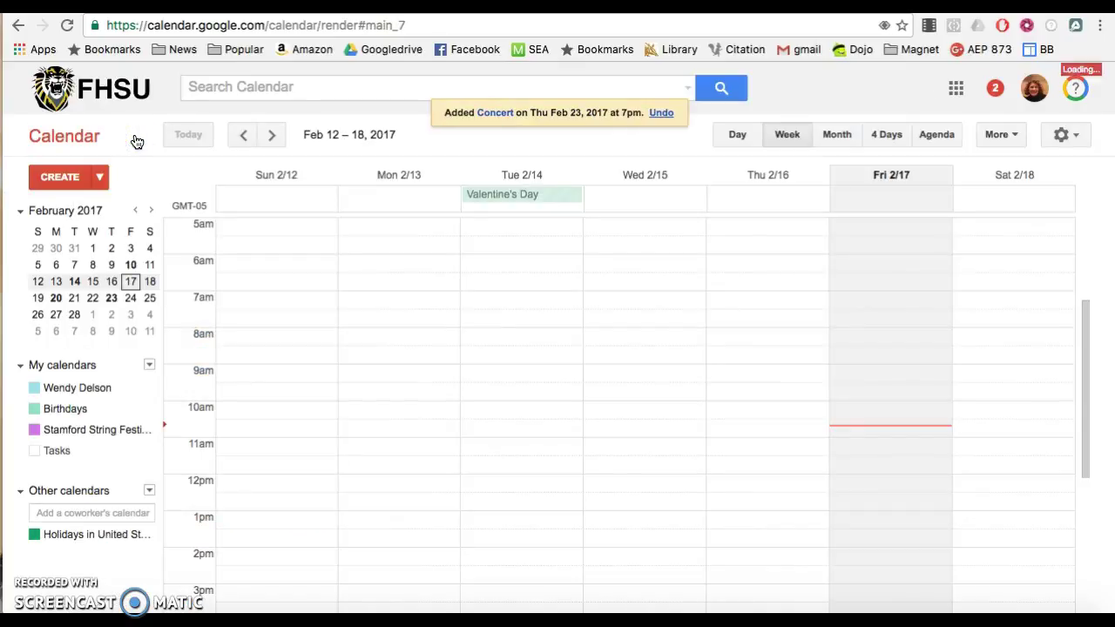
Show the week of February 23 and open the Concert event's details from the calendar grid.
left_click(110, 300)
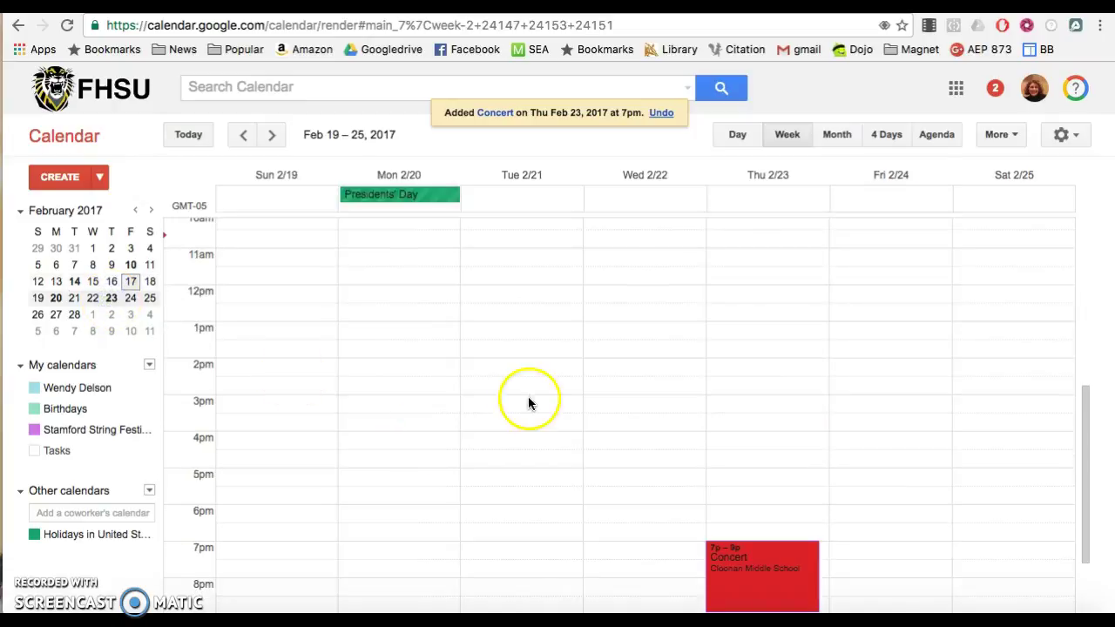
scroll(529, 403, "down", 3)
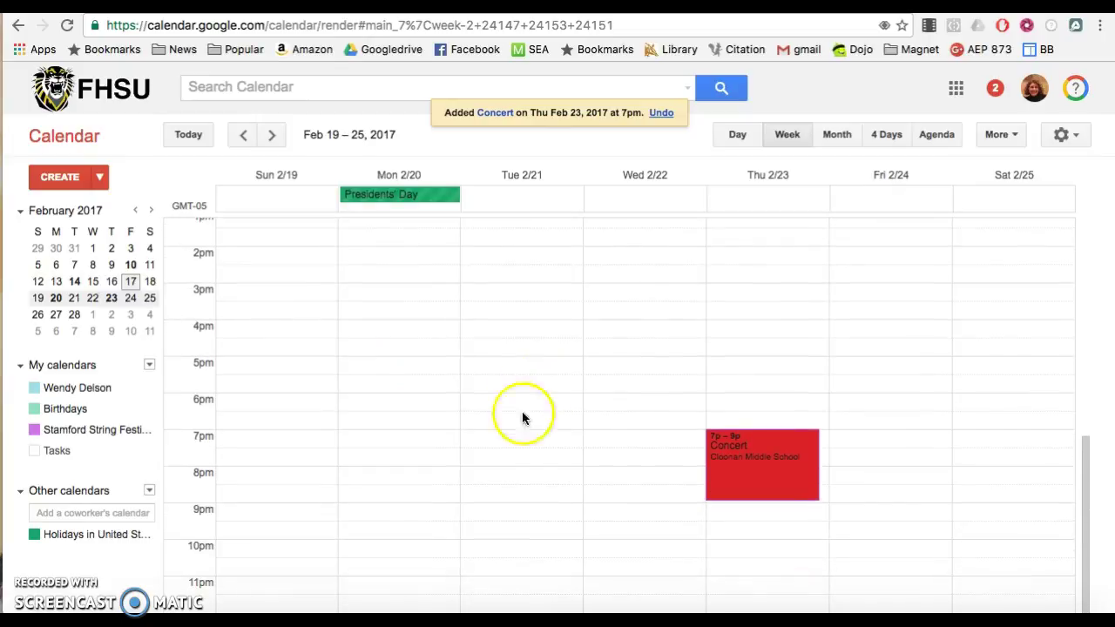
left_click(757, 480)
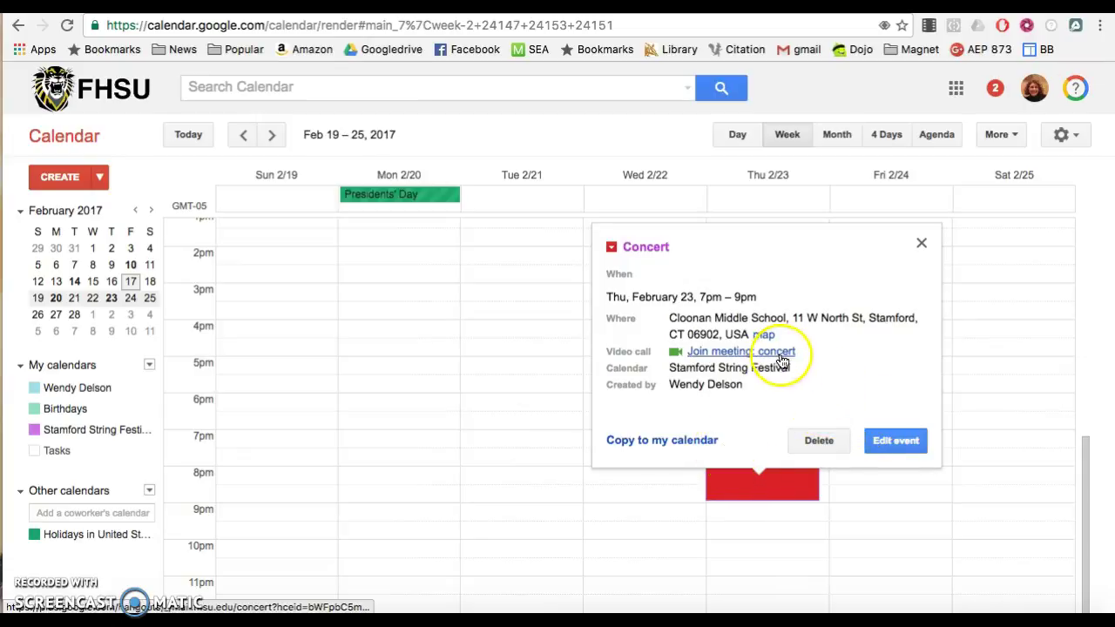
Open the Concert event's location in Google Maps and look through the Cloonan Middle School place details.
left_click(763, 337)
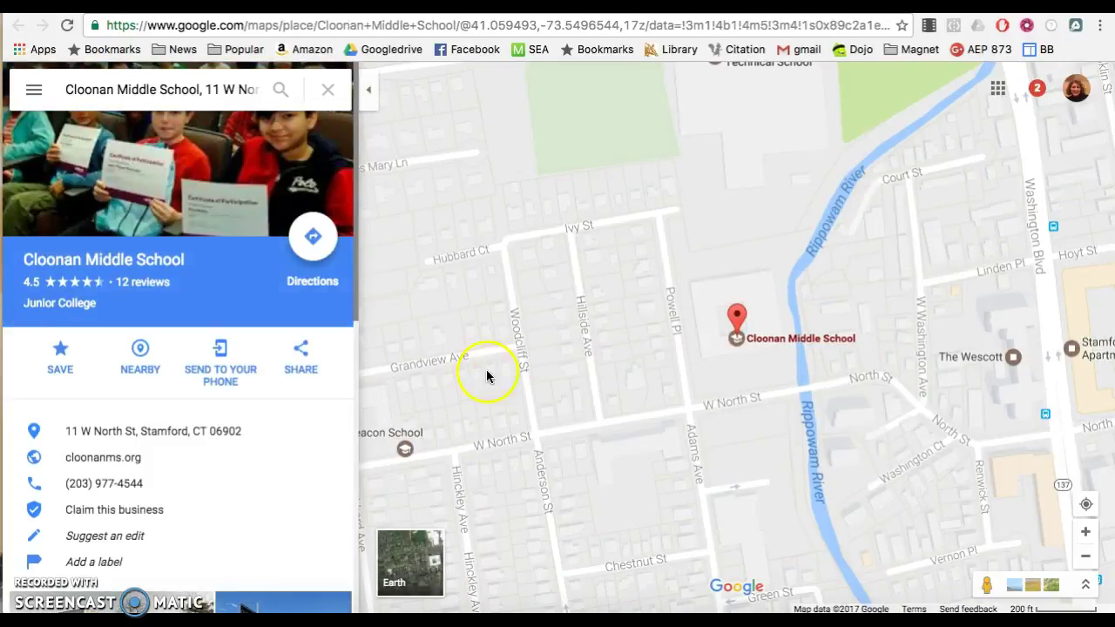
scroll(305, 399, "down", 1)
scroll(304, 399, "down", 5)
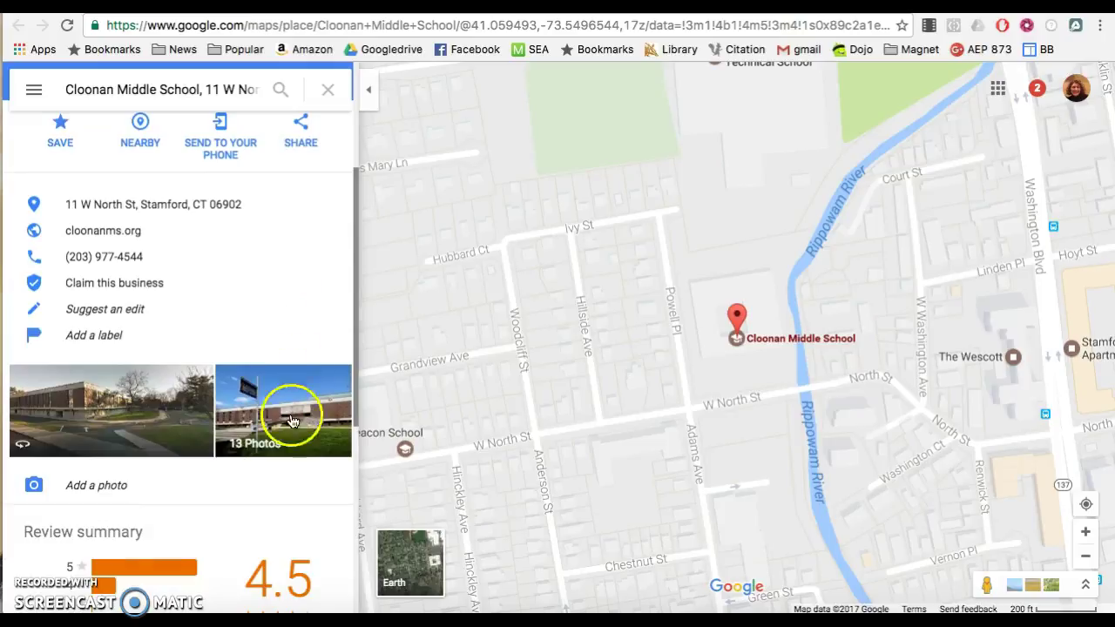
scroll(314, 323, "up", 3)
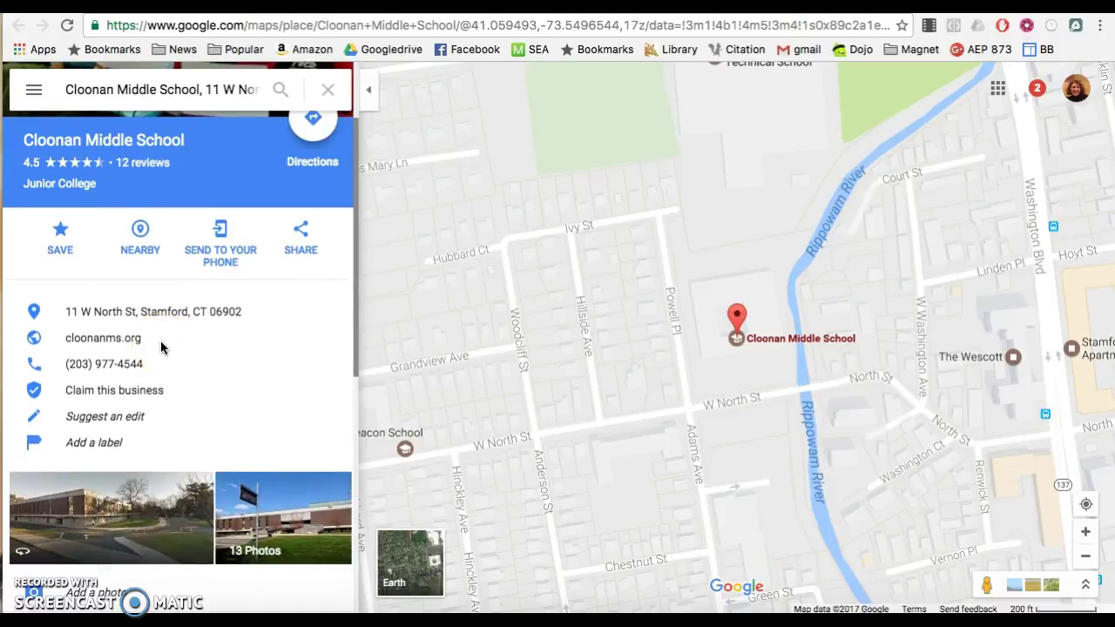
scroll(161, 348, "up", 3)
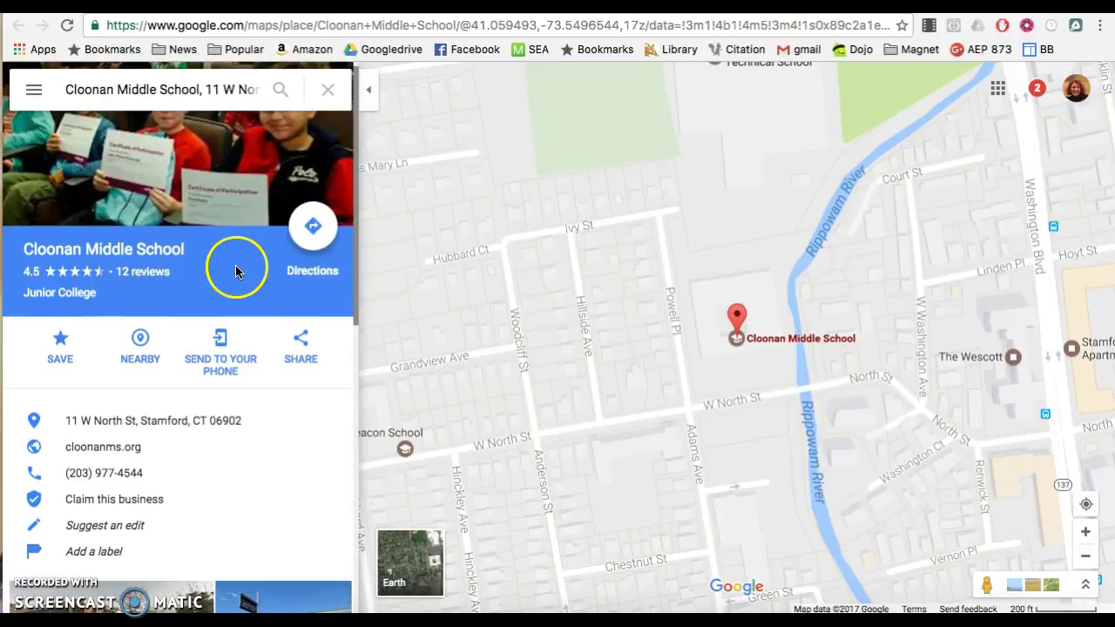
Search for restaurants near Cloonan Middle School, then clear the nearby search to return to the school's place details.
left_click(140, 343)
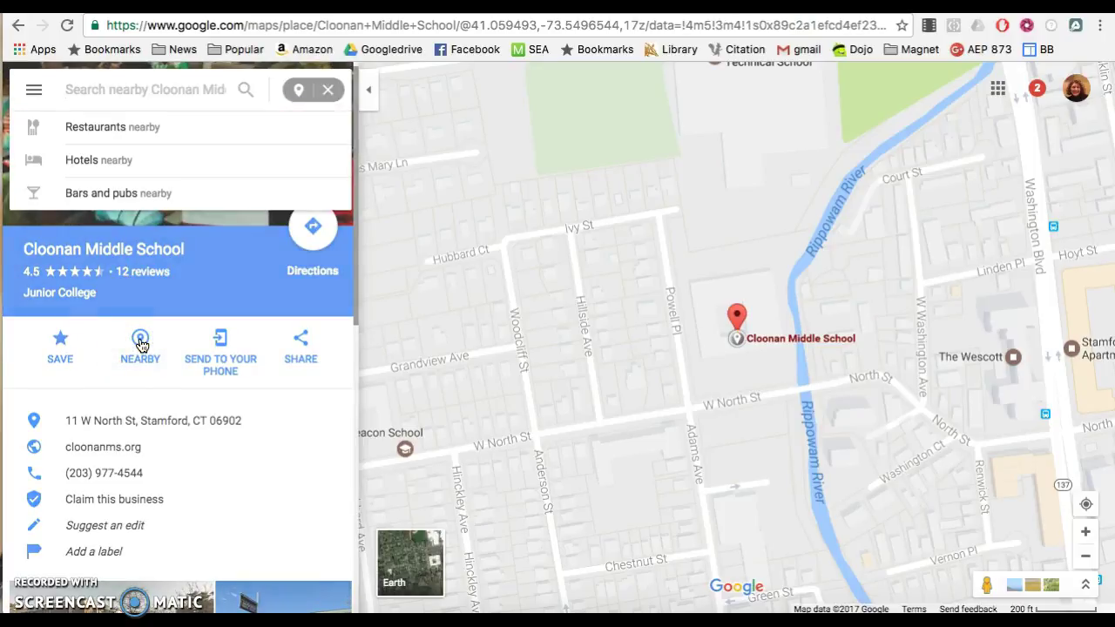
left_click(140, 128)
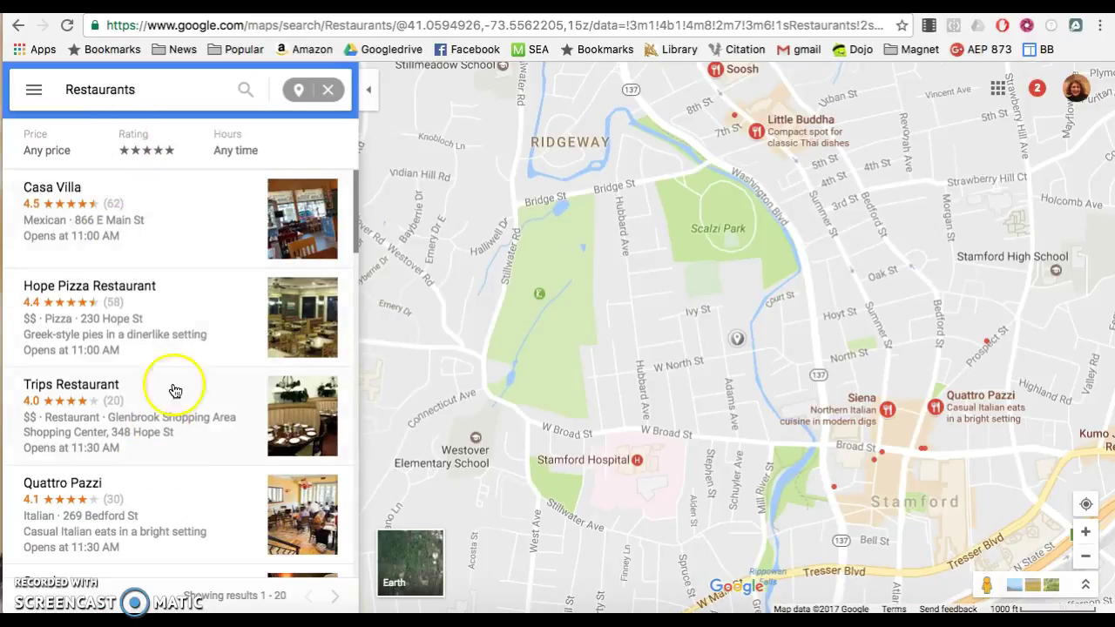
left_click(331, 92)
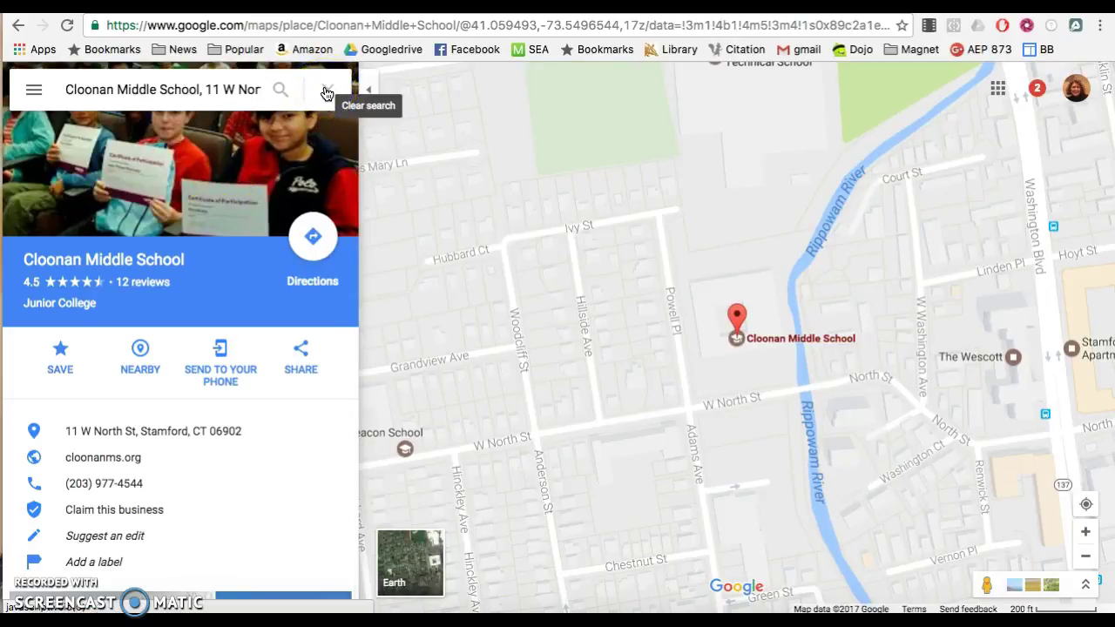
left_click(461, 201)
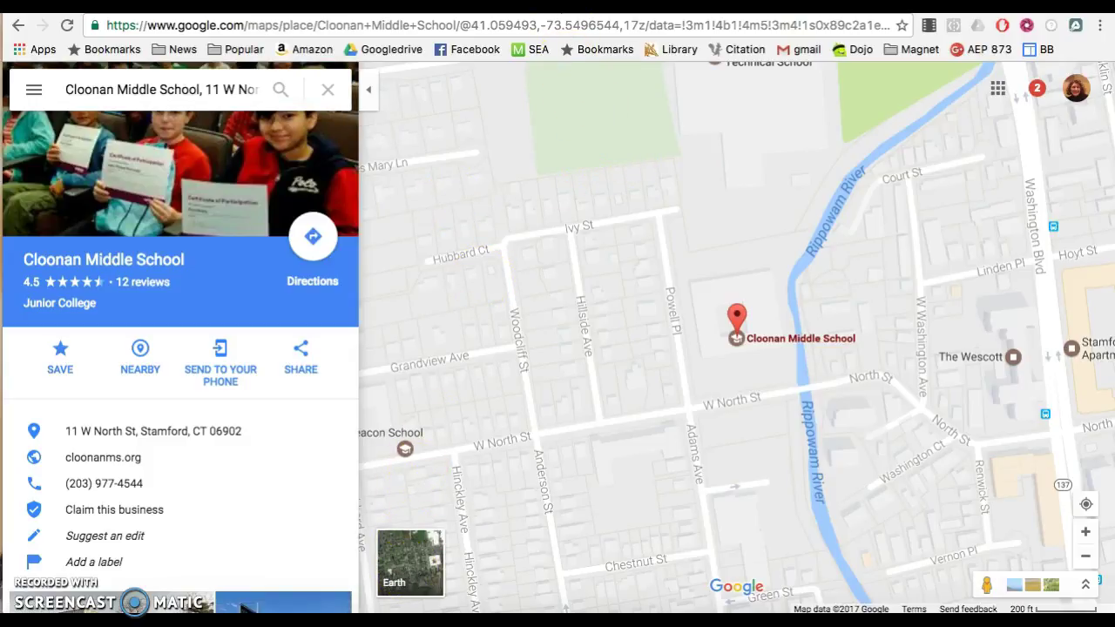
Switch back to Google Calendar and open the Stamford String Festival calendar's details in the calendar settings.
key("ctrl+shift+Tab")
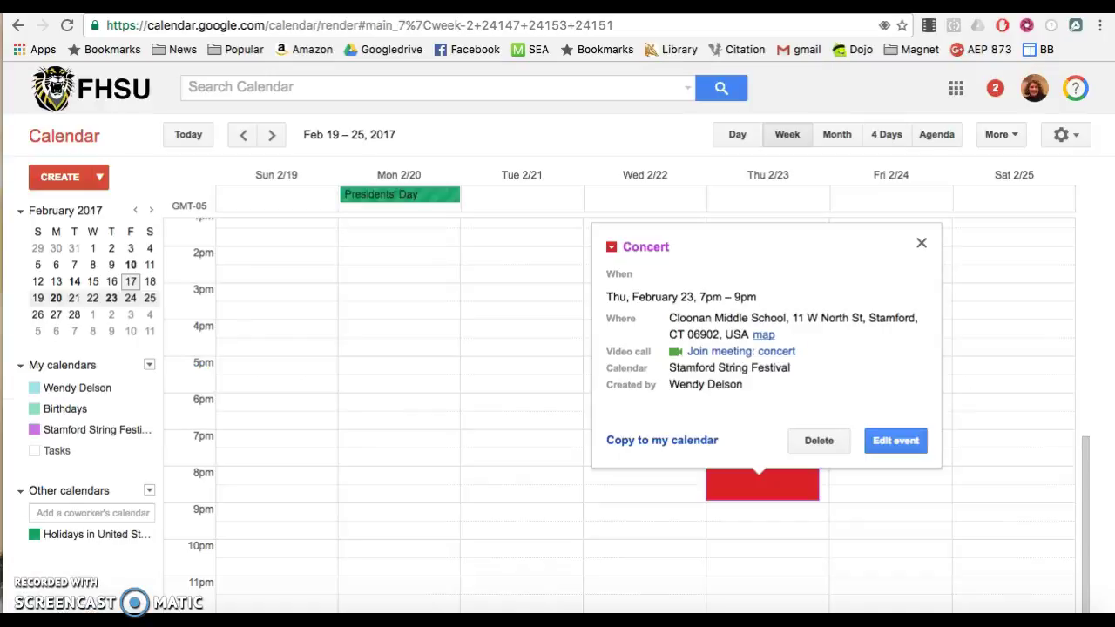
left_click(510, 366)
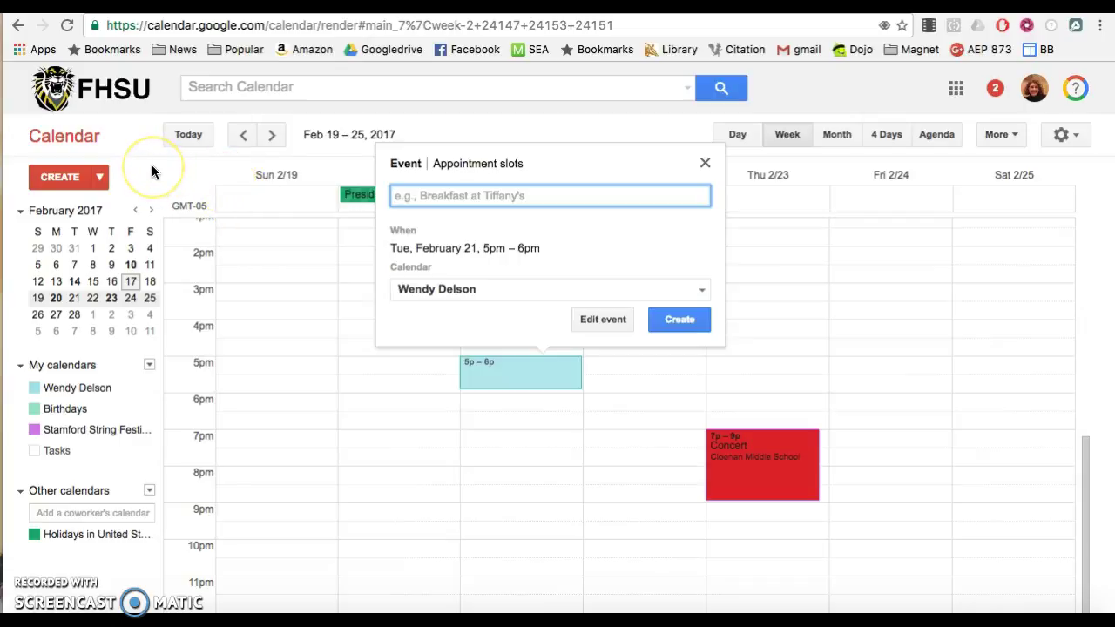
left_click(149, 365)
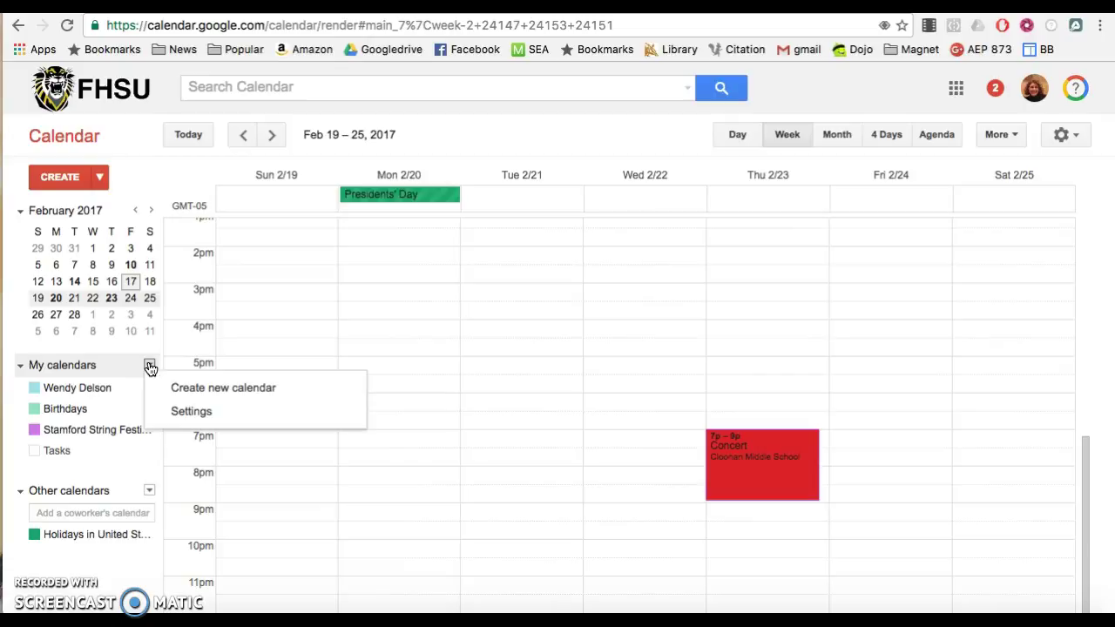
left_click(188, 415)
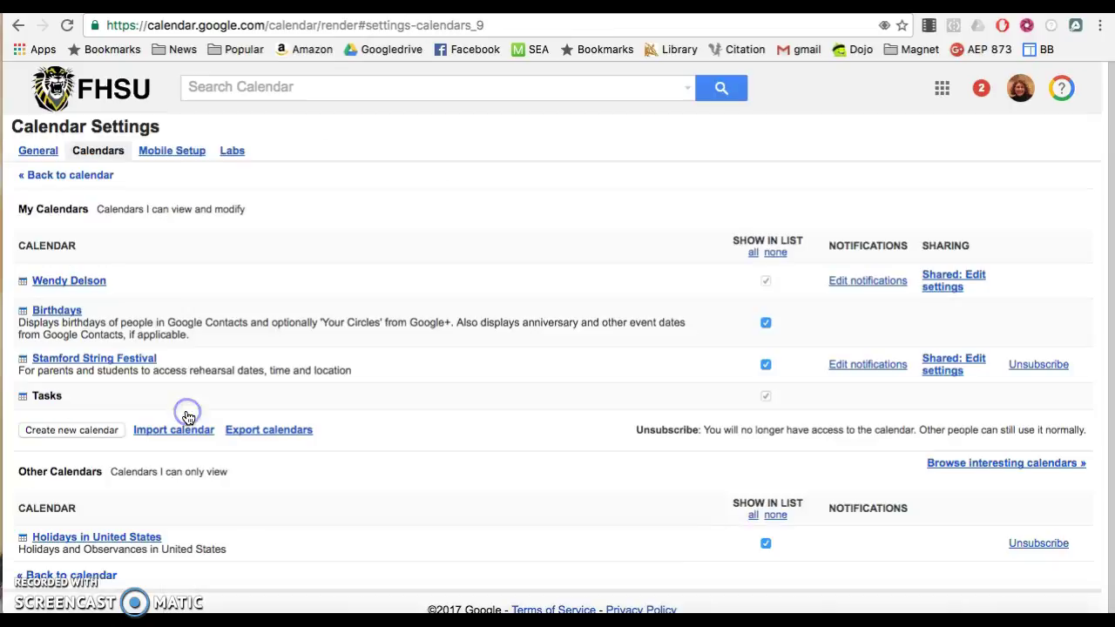
left_click(83, 362)
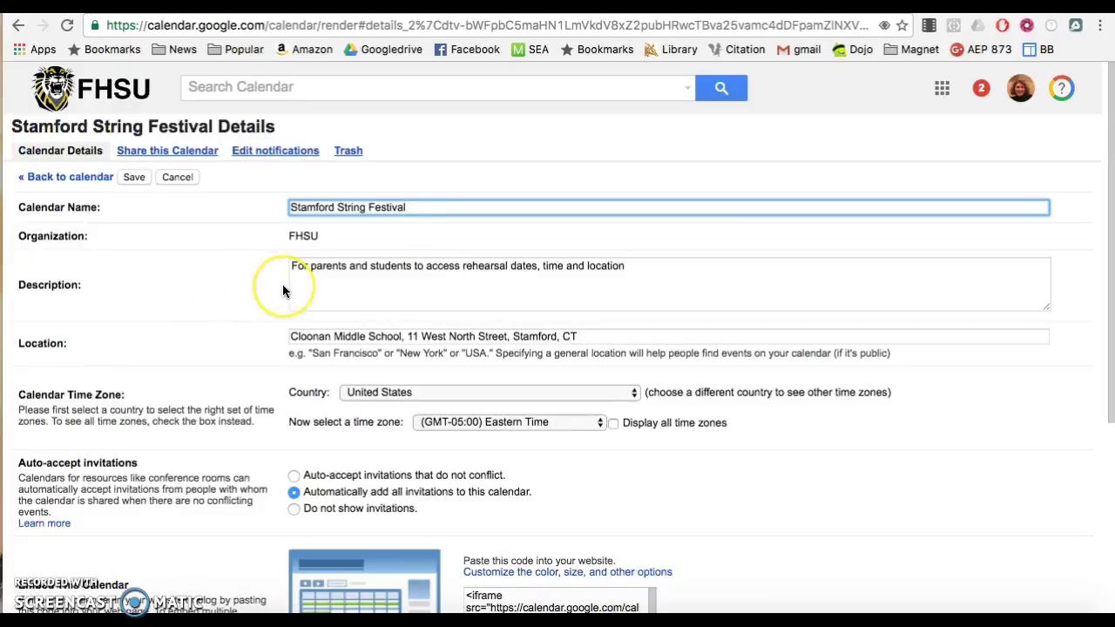
Permanently delete the Stamford String Festival calendar for everyone, confirming the deletion.
scroll(282, 290, "down", 1)
scroll(282, 291, "down", 5)
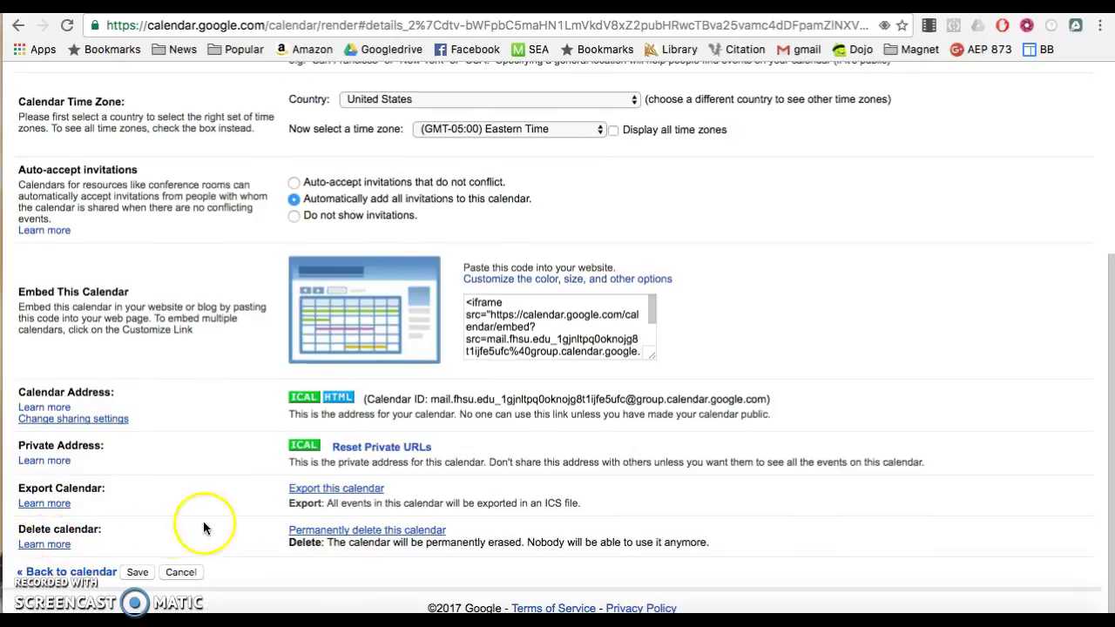
left_click(345, 533)
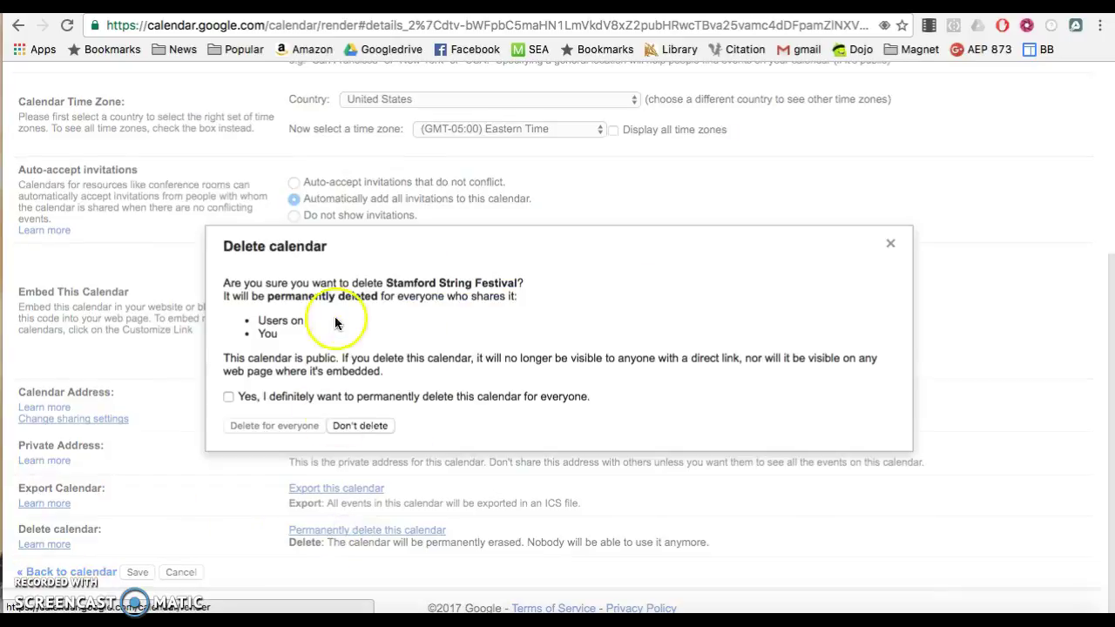
left_click(225, 399)
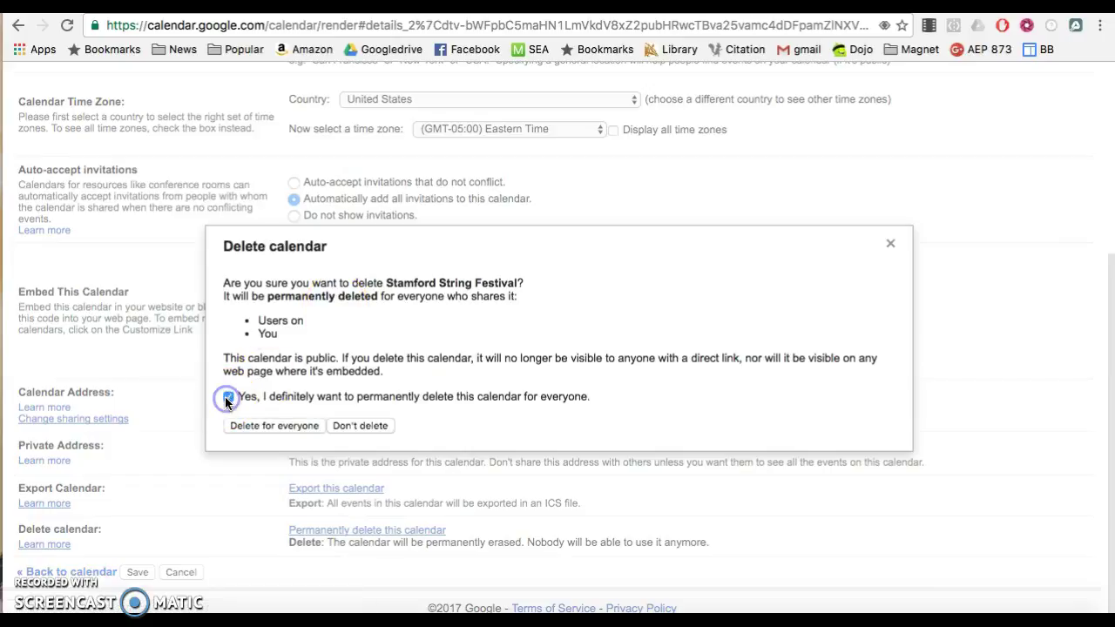
left_click(281, 426)
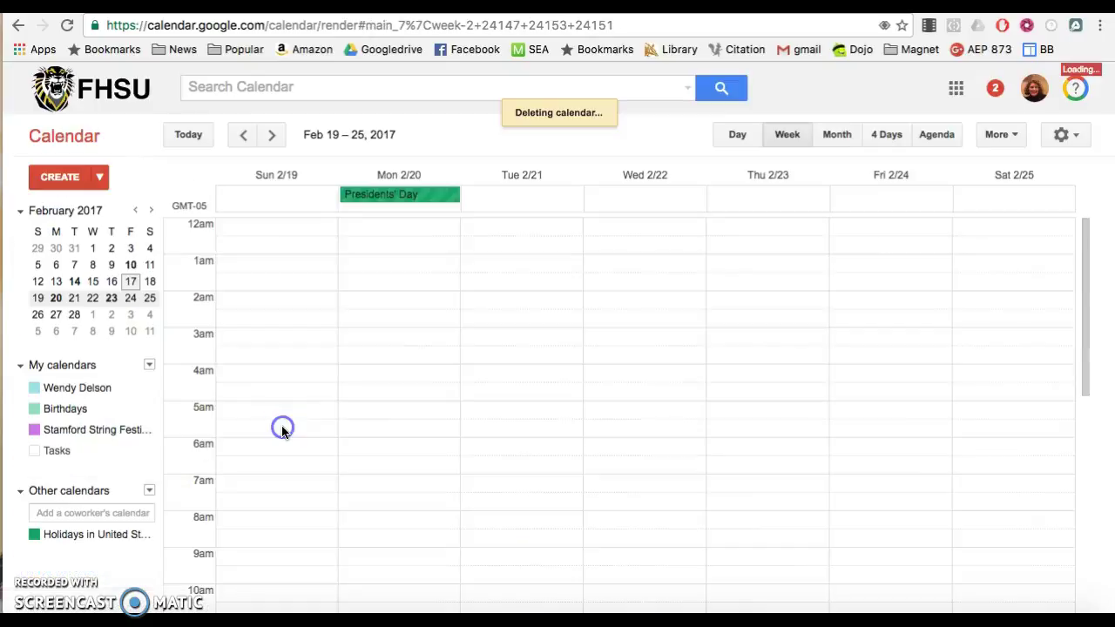